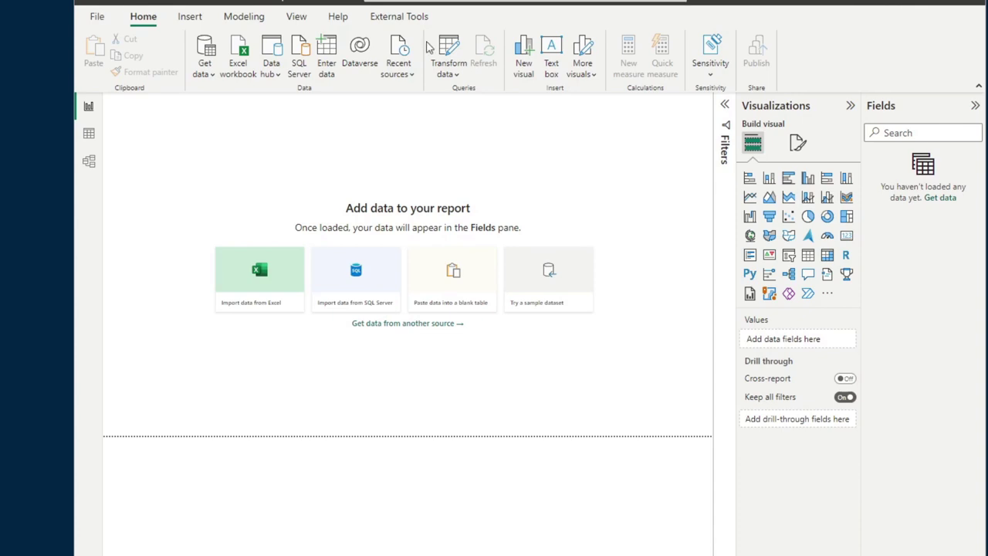
# - Import Table2 from the Survey Excel workbook into Power Query for transforming
pyautogui.click(235, 67)
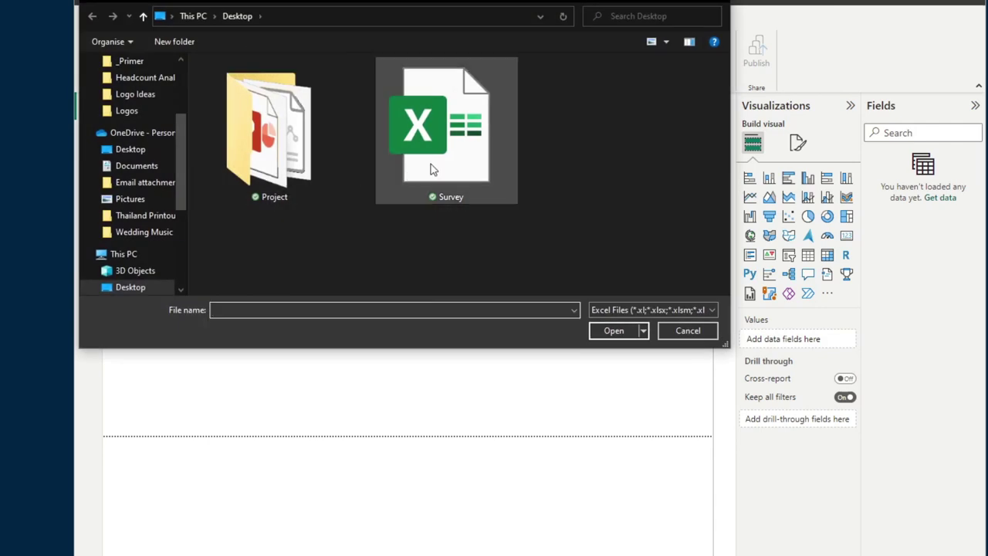
pyautogui.click(432, 168)
pyautogui.doubleClick(432, 169)
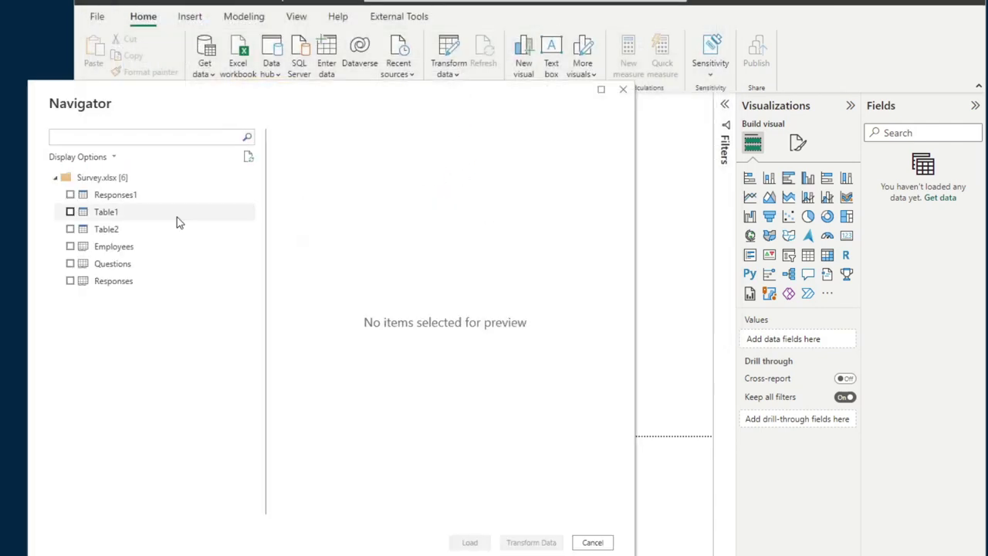
pyautogui.click(116, 211)
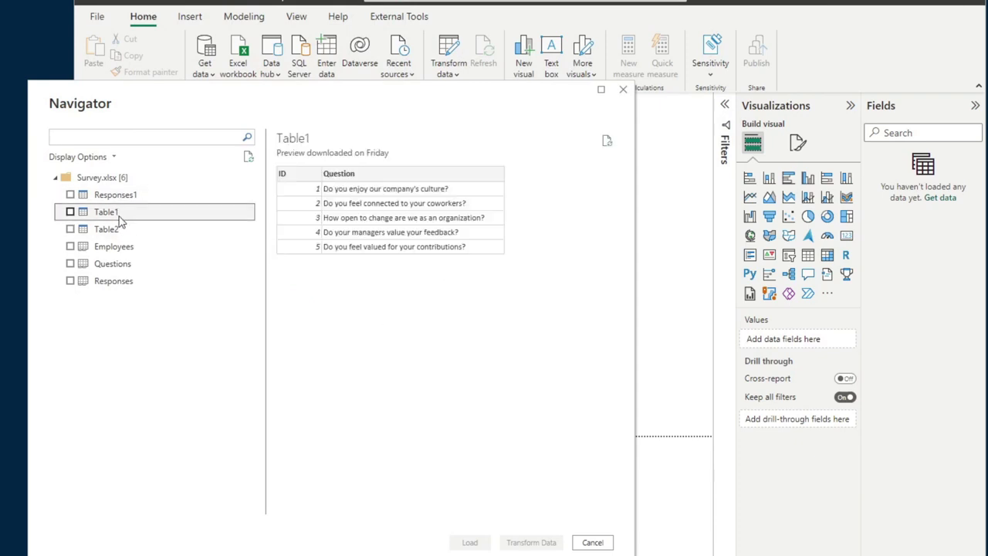
pyautogui.click(100, 229)
pyautogui.click(70, 229)
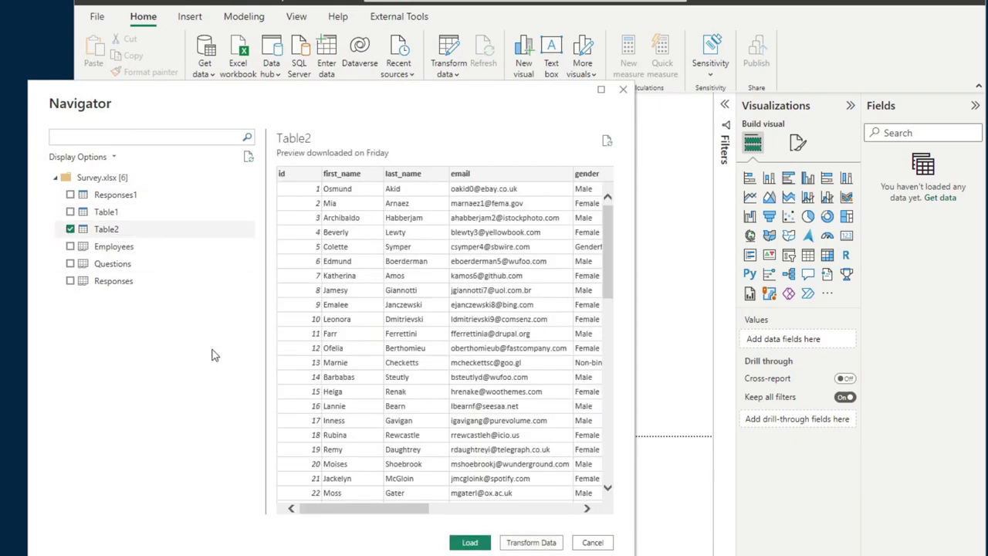
pyautogui.click(540, 543)
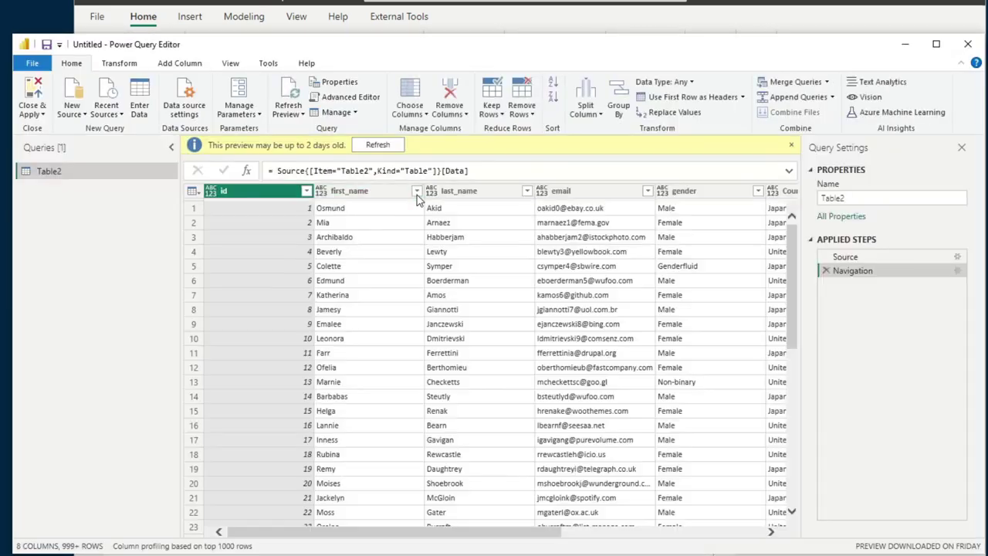
# - Detect data types for all Table2 columns, then close the query editor
pyautogui.click(392, 199)
pyautogui.hotkey('ctrl', 'a')
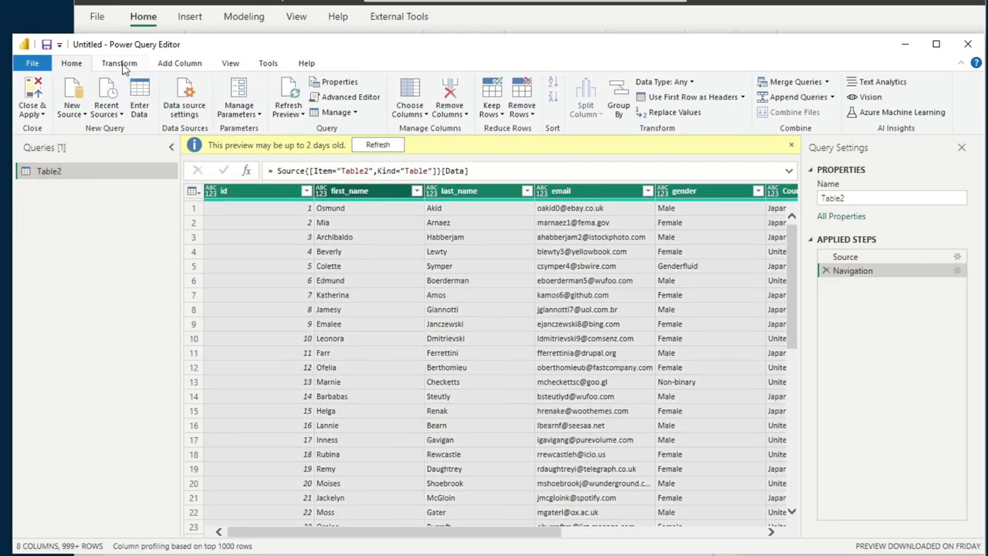
pyautogui.click(120, 64)
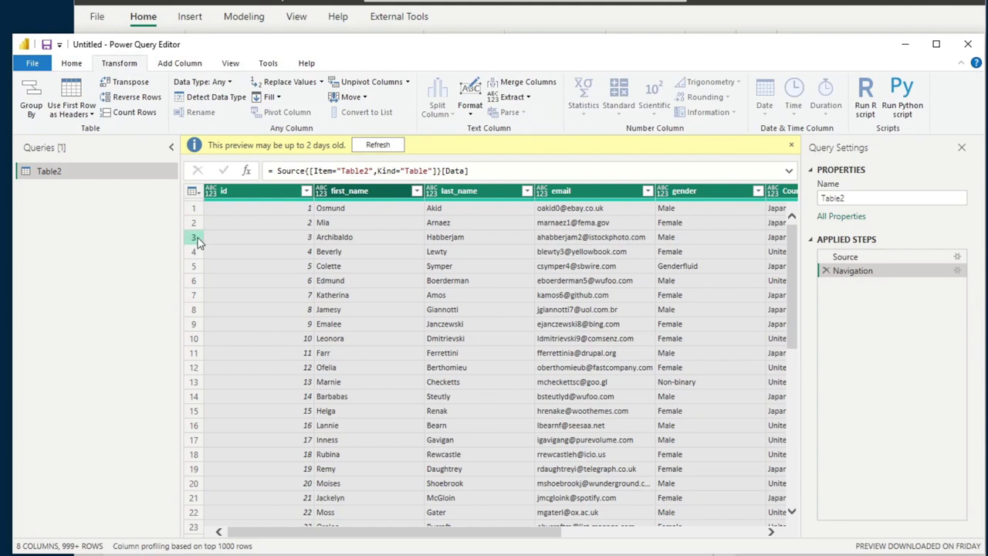
pyautogui.click(210, 97)
pyautogui.click(403, 263)
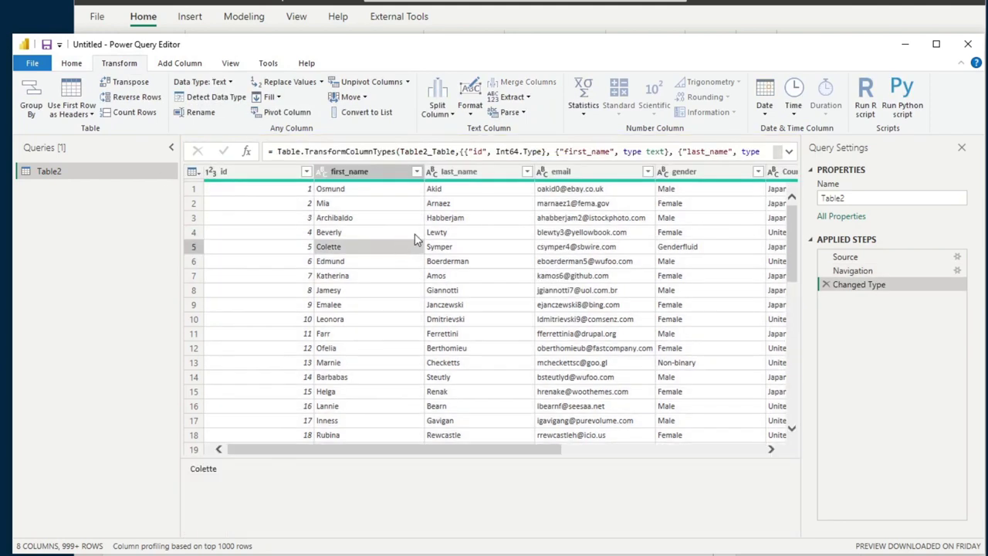
pyautogui.click(488, 182)
pyautogui.hotkey('alt', 'Tab')
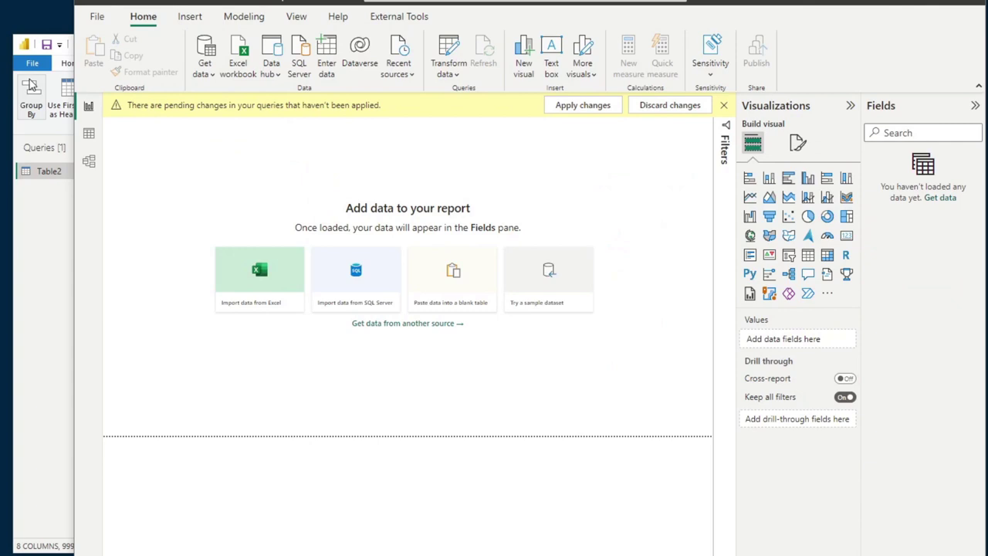
pyautogui.click(38, 99)
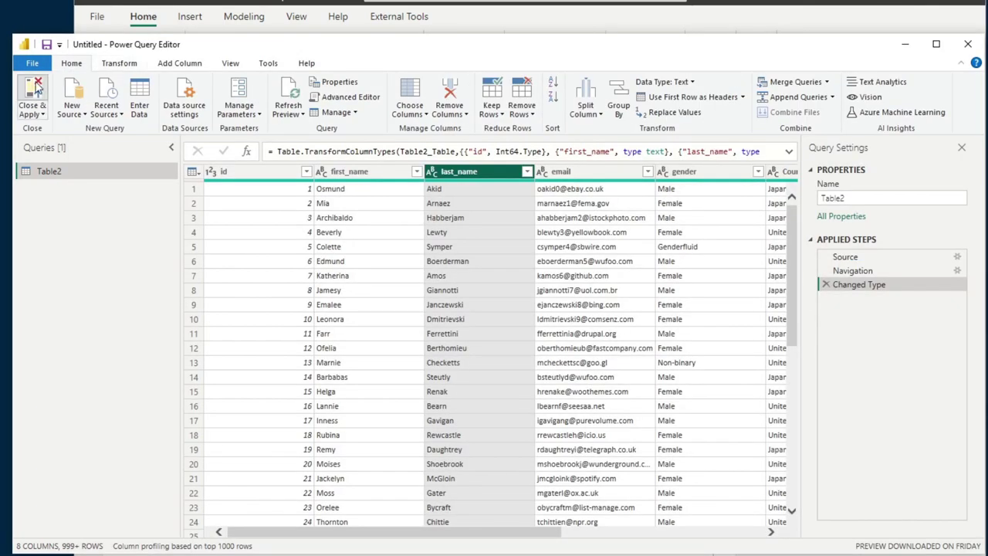
pyautogui.click(34, 87)
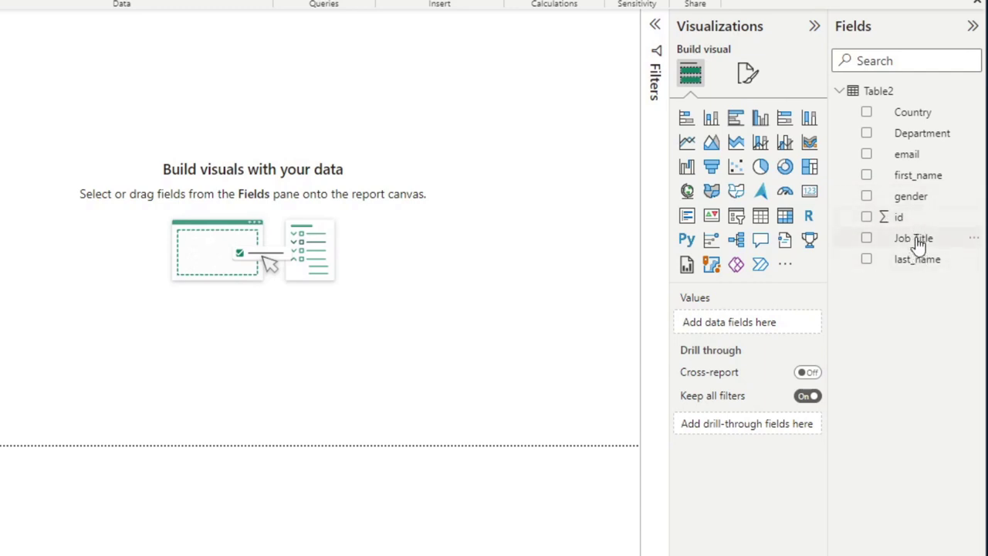
# - Build a visual of Department with id set to Count (Distinct)
pyautogui.moveTo(921, 132); pyautogui.dragTo(507, 239)
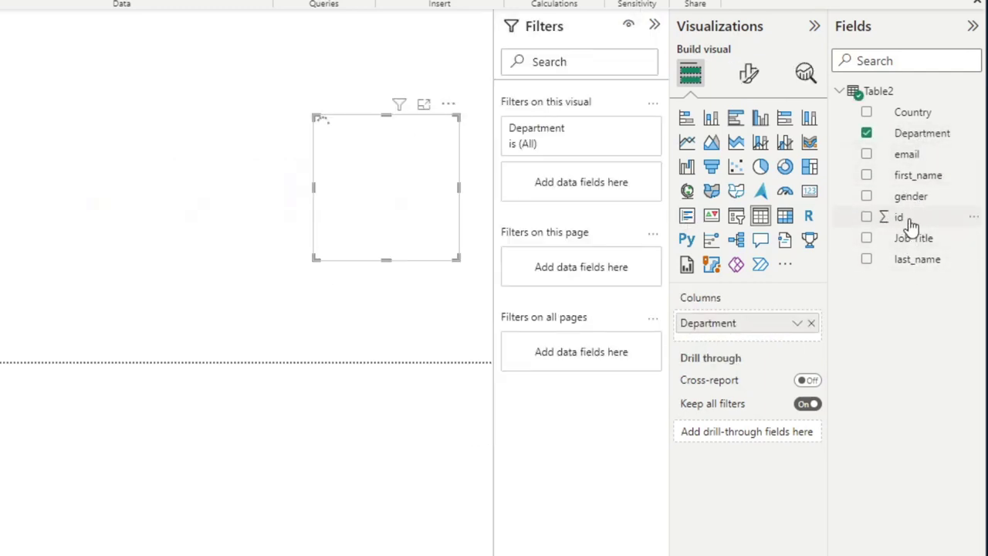
pyautogui.moveTo(895, 219); pyautogui.dragTo(379, 194)
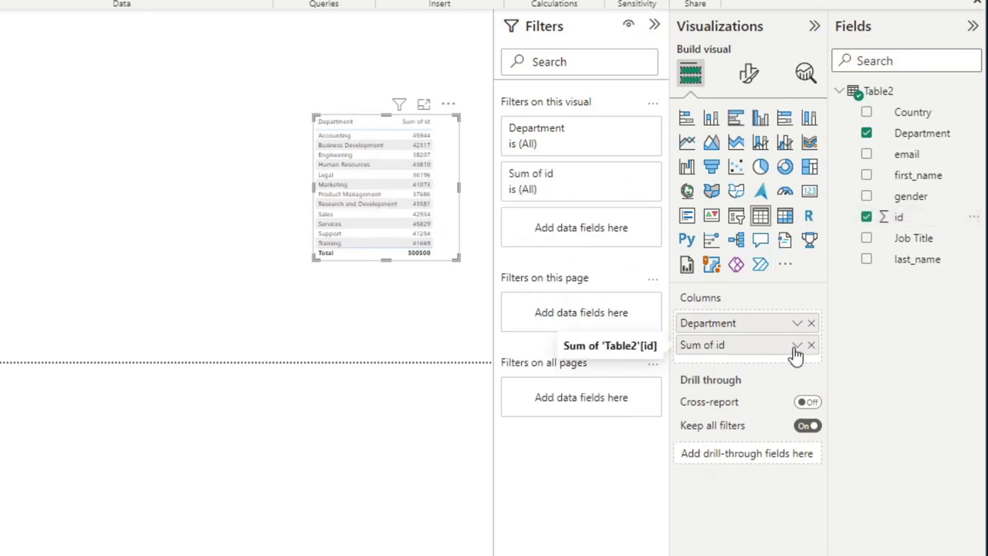
pyautogui.click(796, 344)
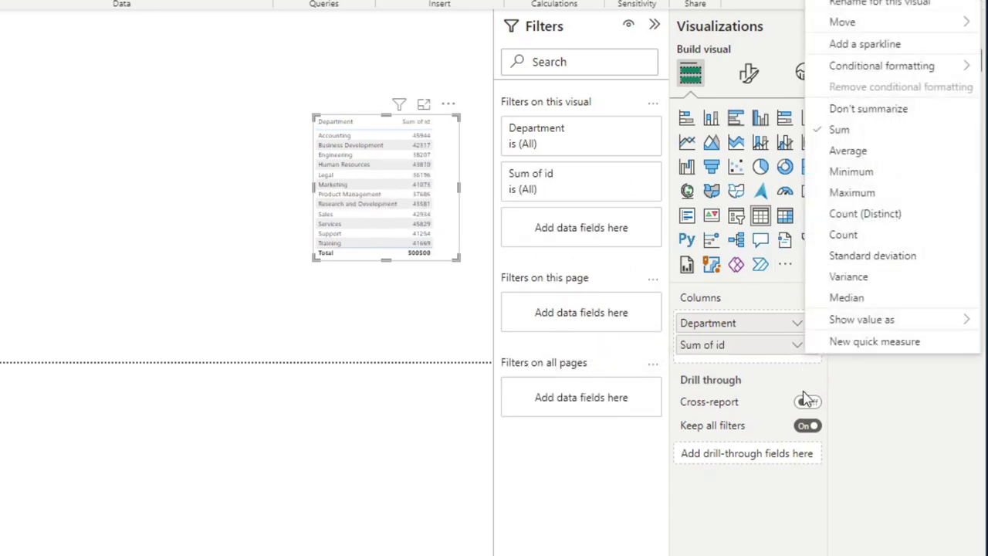
pyautogui.click(868, 216)
# - Turn it into a clustered bar chart, enlarged and moved up so all departments show
pyautogui.click(654, 26)
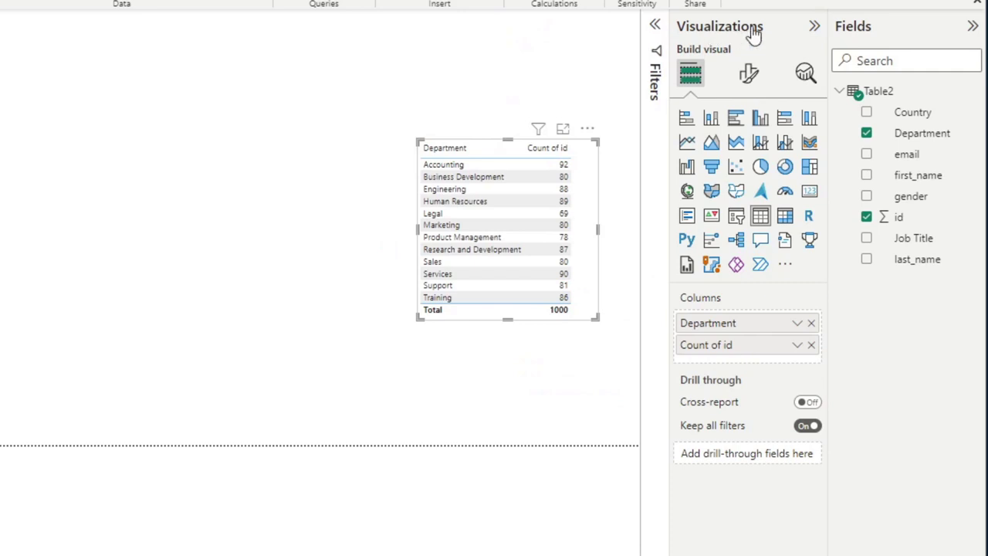
pyautogui.click(736, 120)
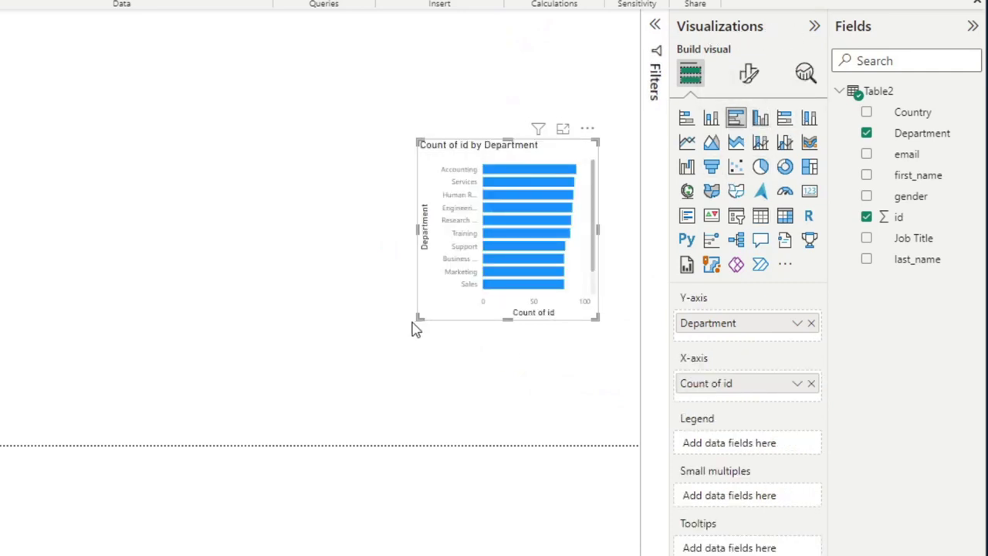
pyautogui.moveTo(418, 317); pyautogui.dragTo(359, 413)
pyautogui.moveTo(461, 157); pyautogui.dragTo(479, 126)
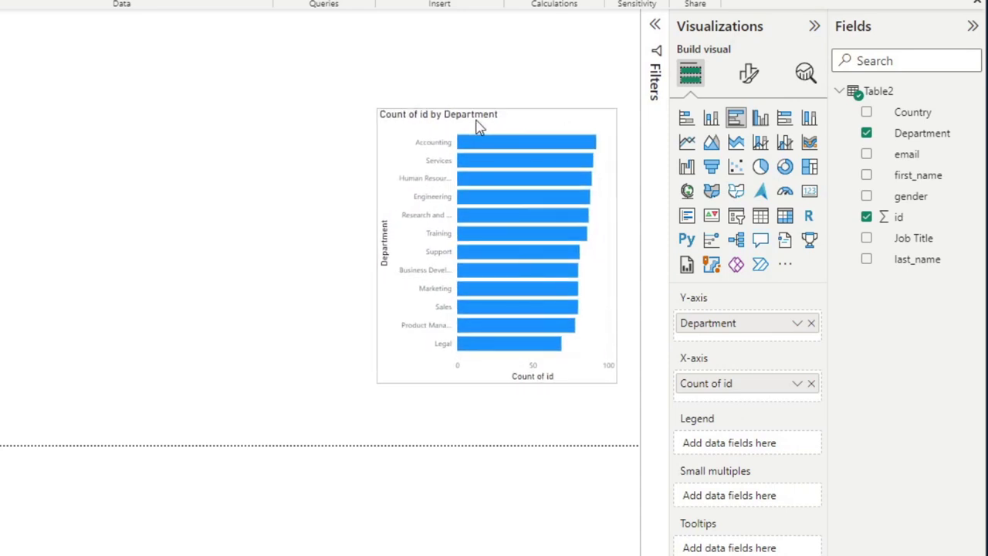
# - Turn on data labels for the department bar chart
pyautogui.click(497, 405)
pyautogui.click(498, 403)
pyautogui.click(748, 73)
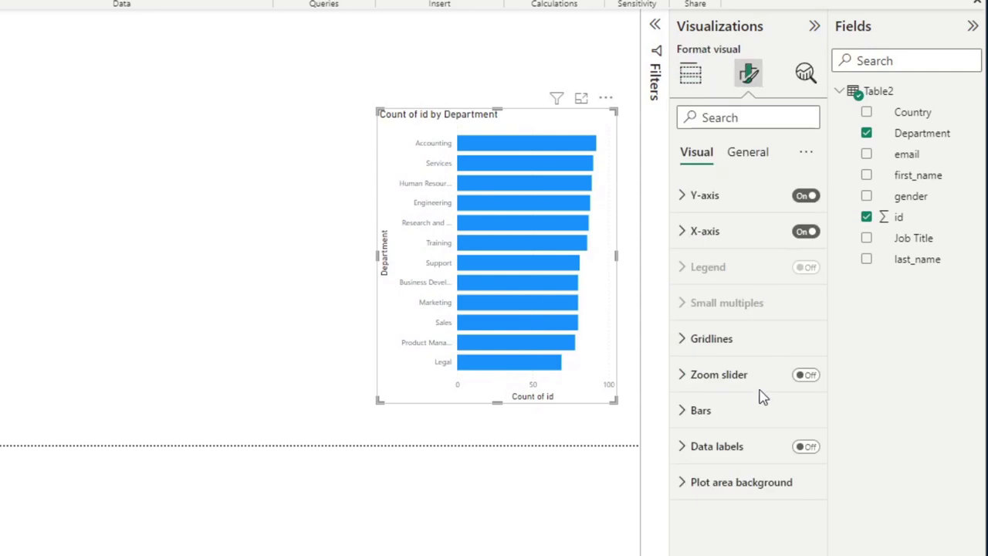
pyautogui.click(802, 446)
# - Retitle the chart 'Summary of Headcount'
pyautogui.click(733, 159)
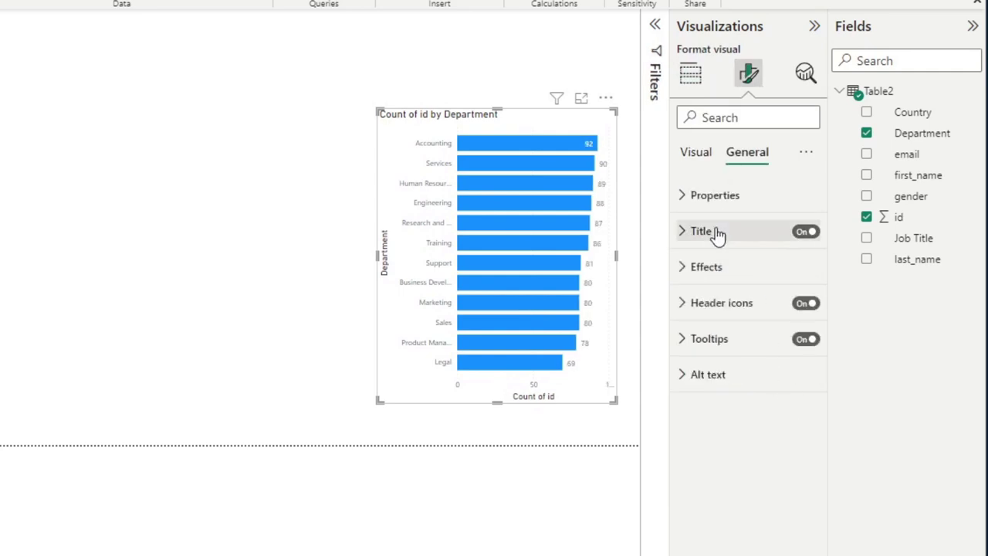
pyautogui.click(724, 231)
pyautogui.tripleClick(750, 283)
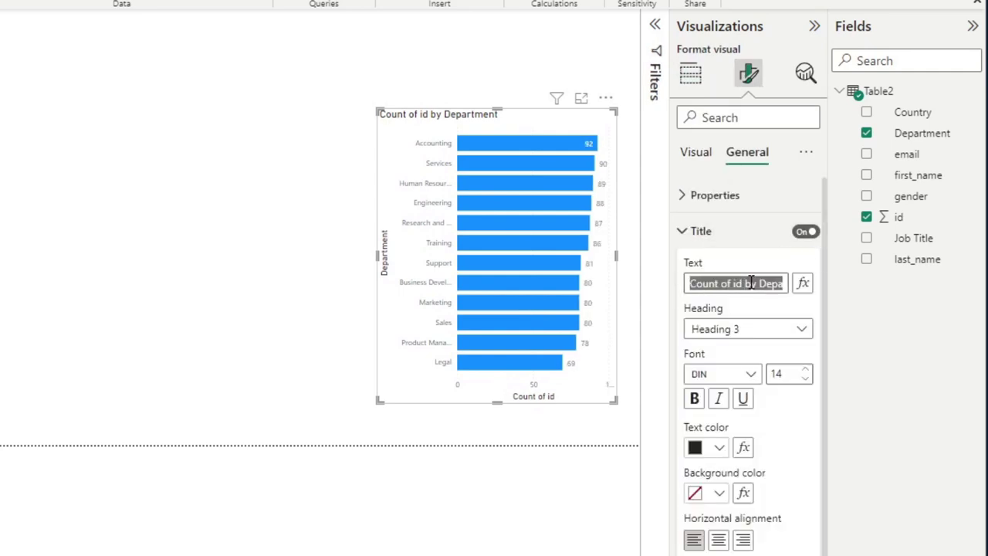
pyautogui.write('Summary of')
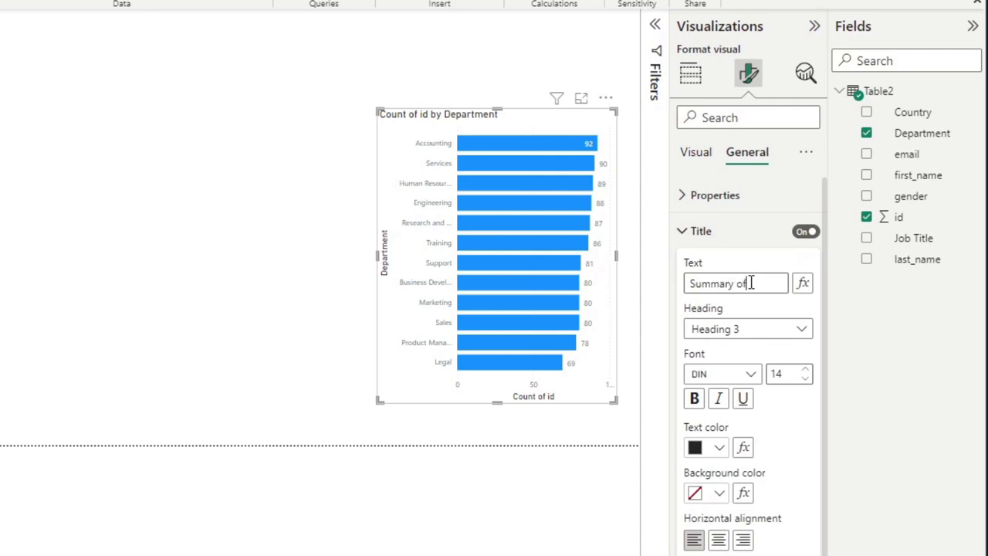
pyautogui.write(' Headcount')
pyautogui.press('Return')
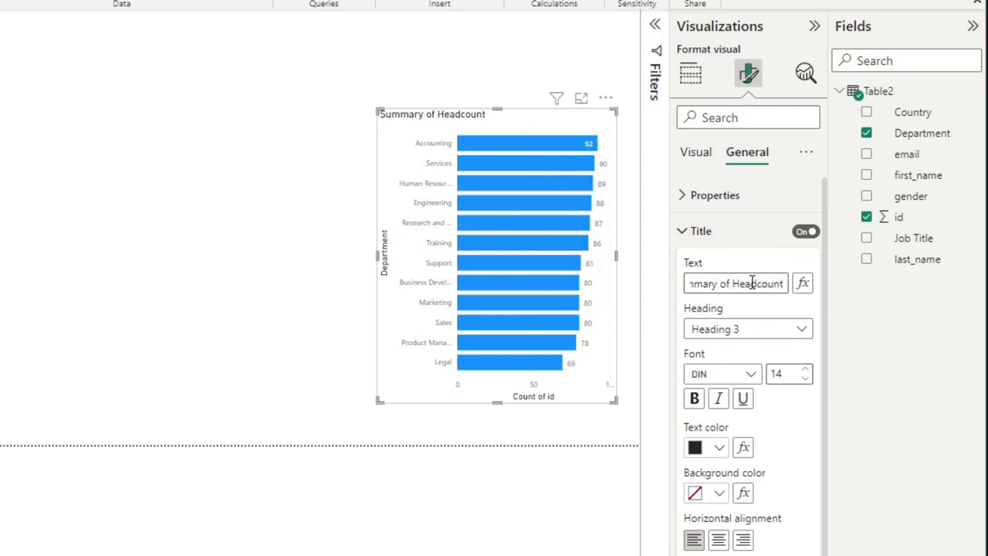
pyautogui.click(321, 173)
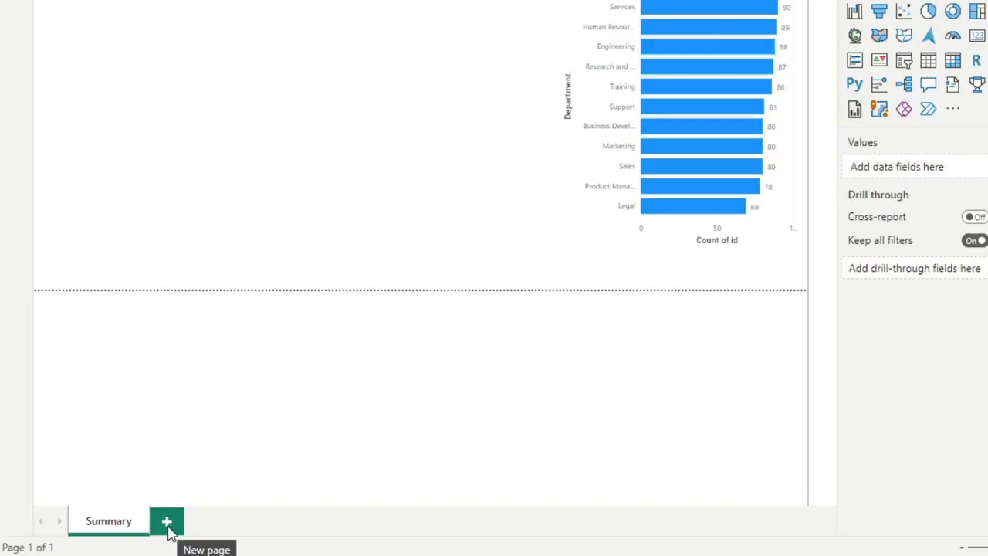
# - Add a new report page named Detail
pyautogui.click(167, 523)
pyautogui.doubleClick(175, 524)
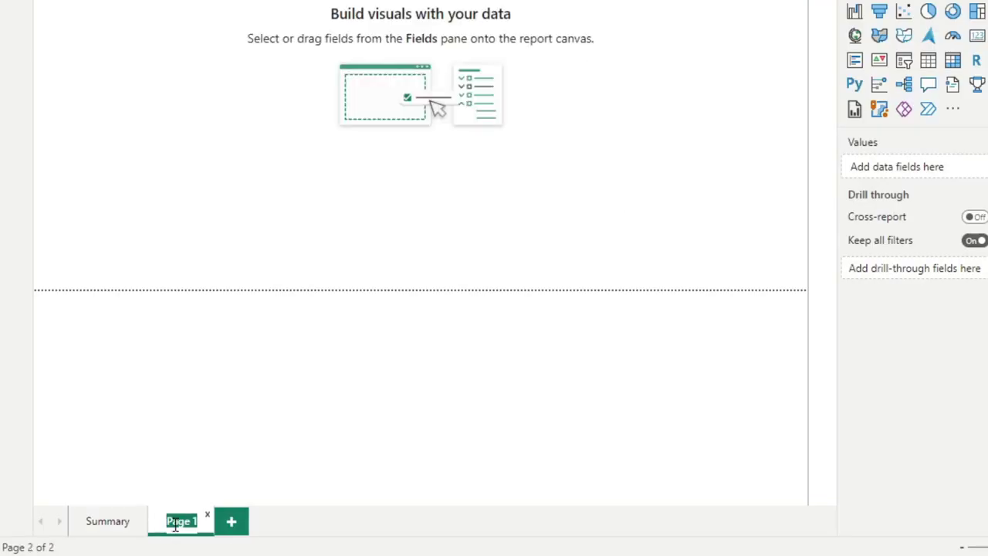
pyautogui.write('Pe')
pyautogui.press('Return')
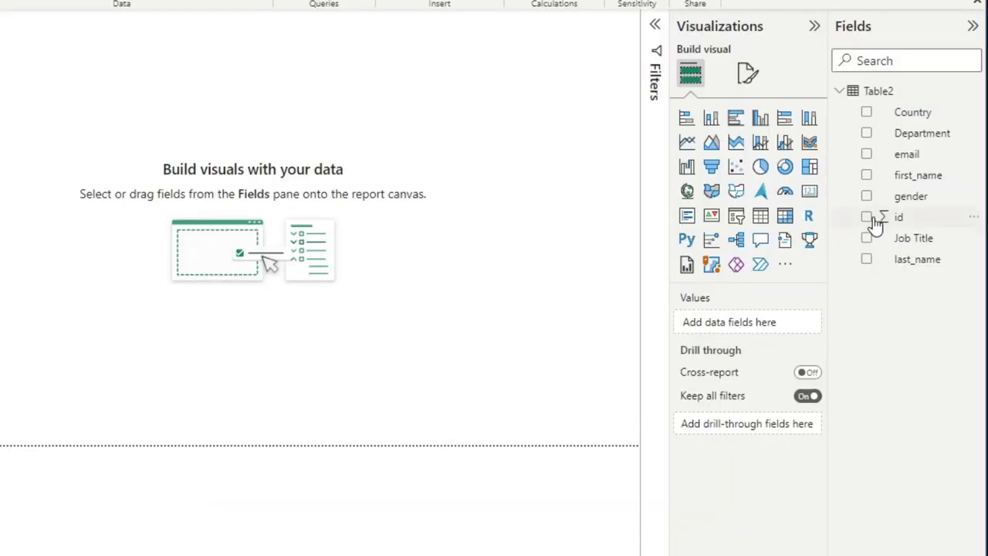
# - Build a table of first_name, last_name and Department, widened, moved right and made taller
pyautogui.moveTo(920, 181); pyautogui.dragTo(455, 197)
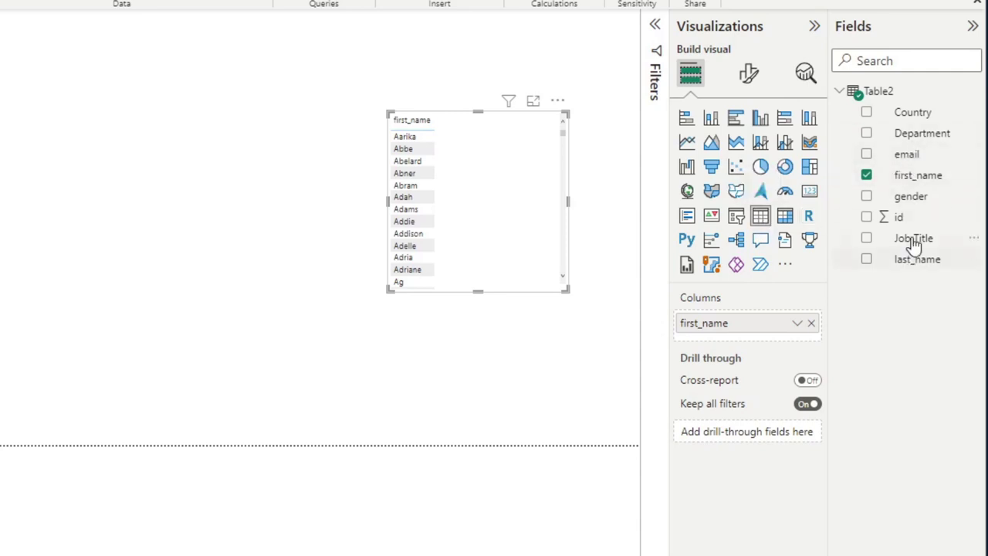
pyautogui.moveTo(918, 240); pyautogui.dragTo(512, 232)
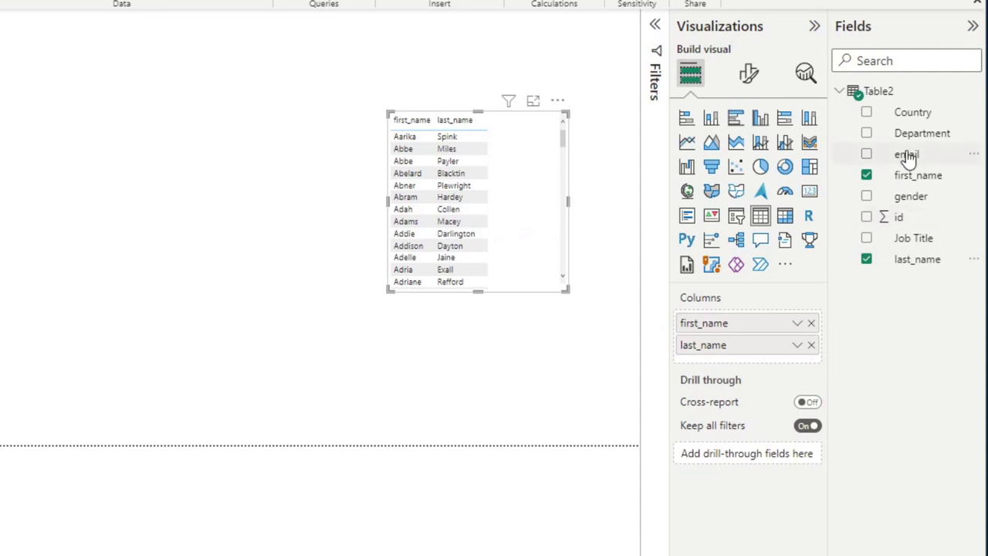
pyautogui.moveTo(918, 133); pyautogui.dragTo(529, 225)
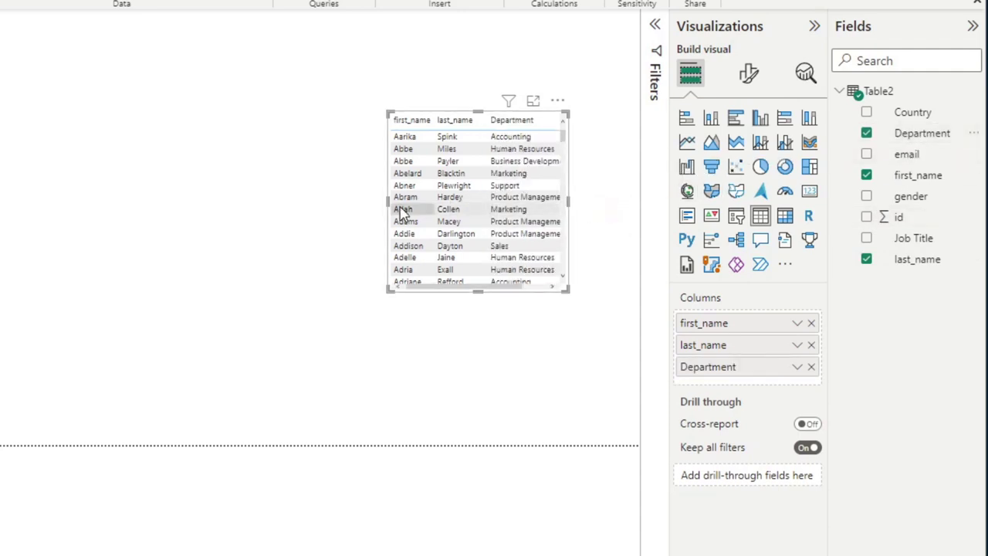
pyautogui.moveTo(386, 200); pyautogui.dragTo(293, 202)
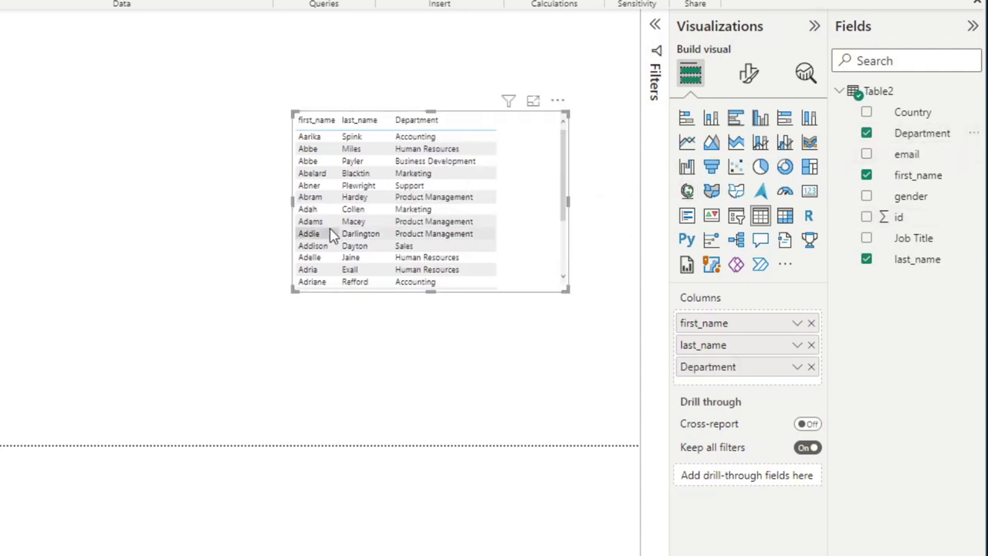
pyautogui.moveTo(535, 254); pyautogui.dragTo(630, 249)
pyautogui.moveTo(503, 284); pyautogui.dragTo(502, 444)
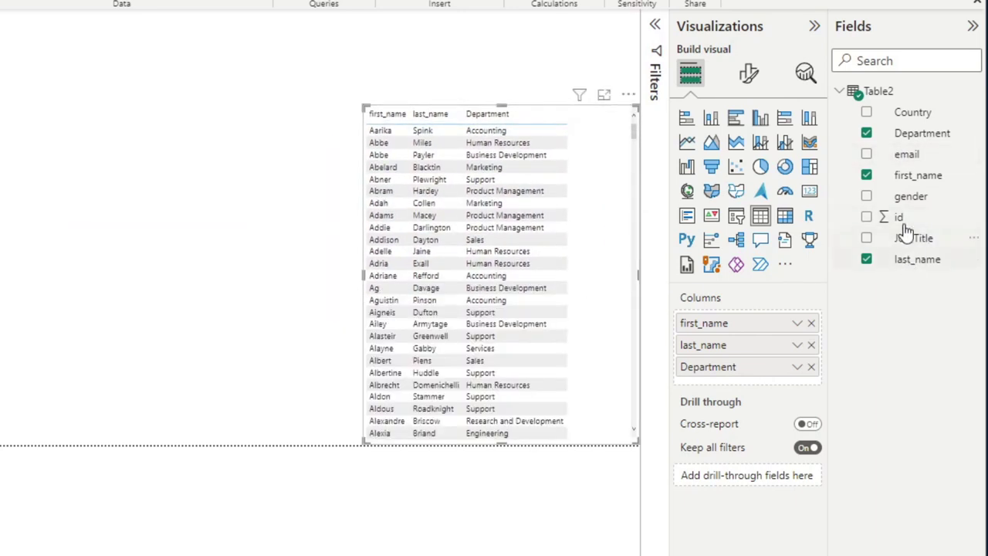
# - Add id to the table as a Don't summarize column
pyautogui.moveTo(899, 216); pyautogui.dragTo(745, 324)
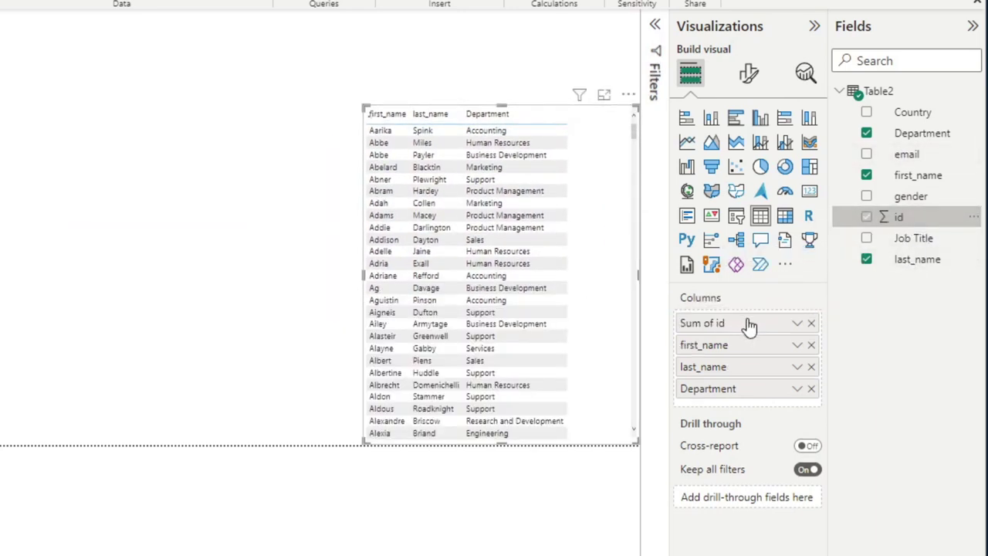
pyautogui.click(796, 323)
pyautogui.click(863, 457)
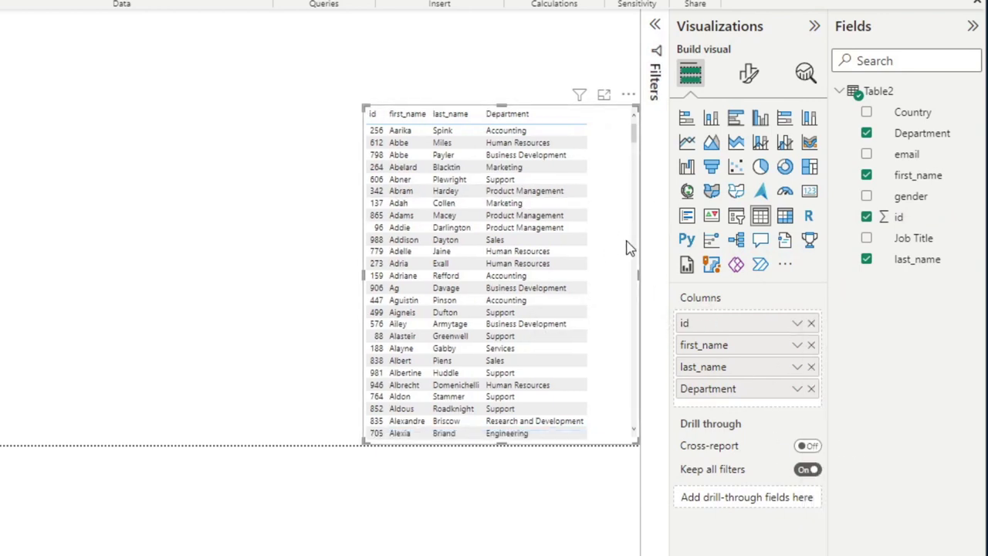
# - Turn on the table title and set it to Details
pyautogui.click(748, 74)
pyautogui.click(748, 153)
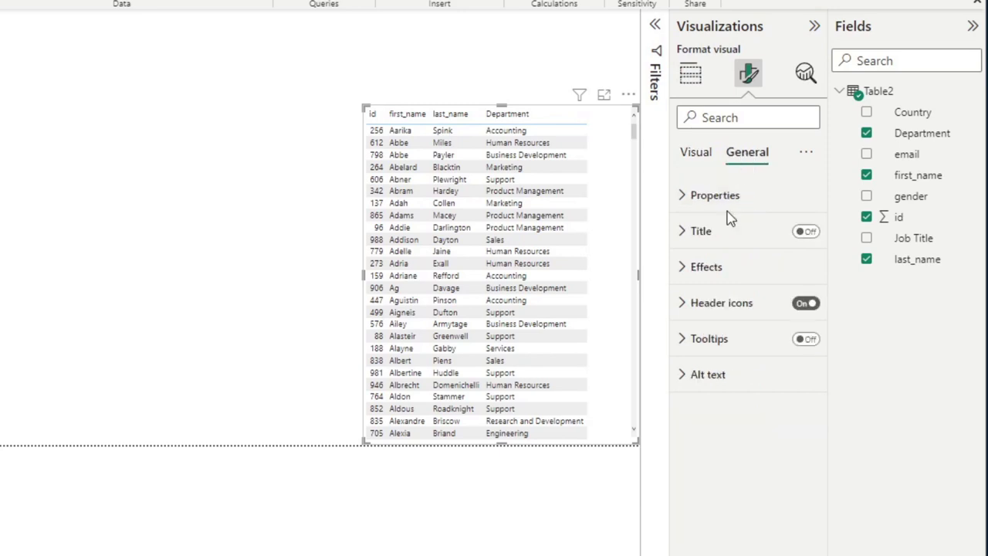
pyautogui.click(741, 238)
pyautogui.click(732, 283)
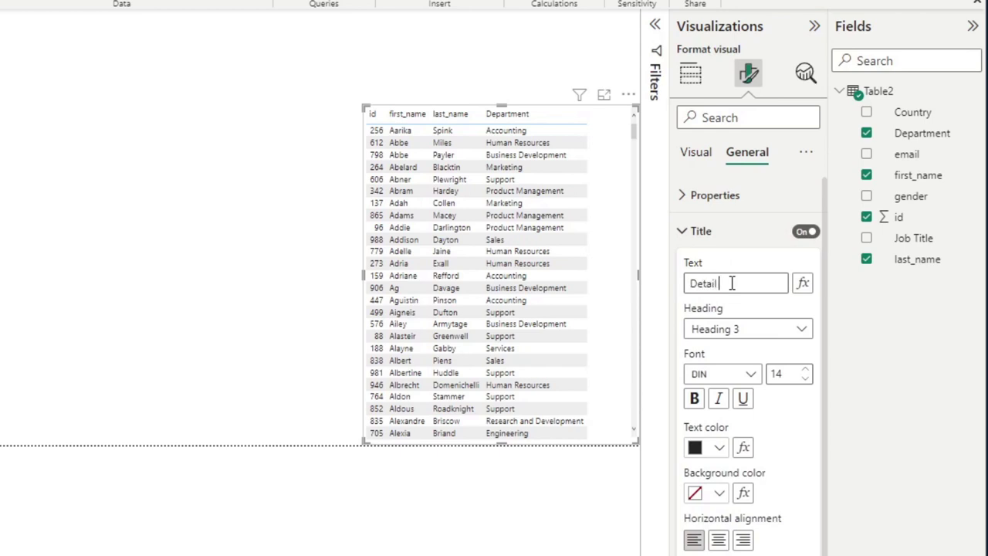
pyautogui.click(320, 196)
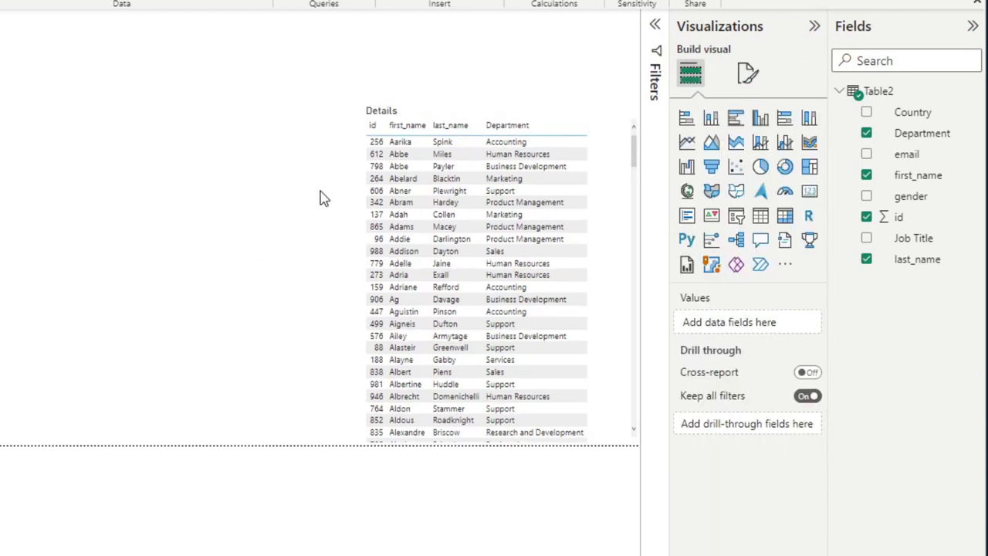
pyautogui.click(605, 197)
pyautogui.click(329, 267)
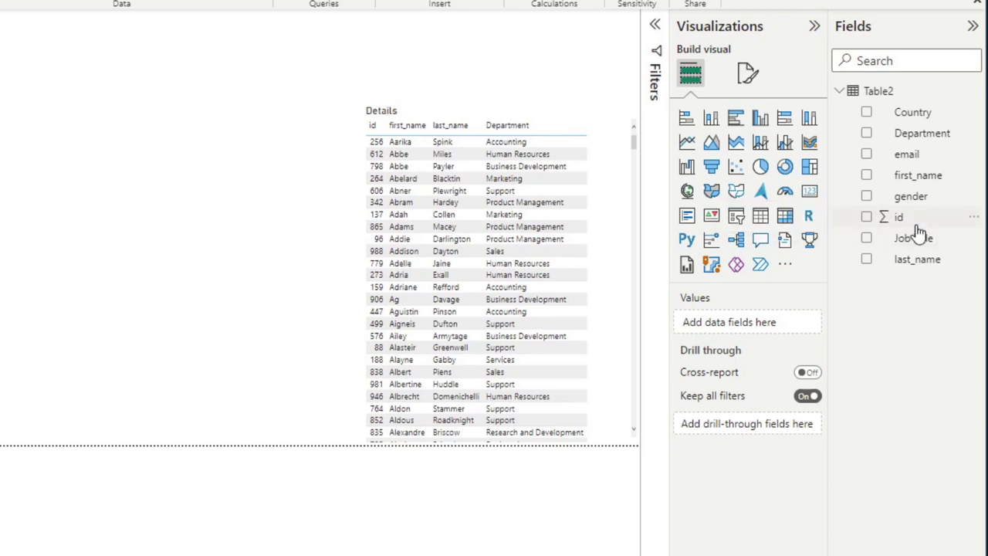
# - Make id the Detail page's drill-through field and place the back button above the Details table
pyautogui.moveTo(904, 223); pyautogui.dragTo(745, 440)
pyautogui.moveTo(899, 218); pyautogui.dragTo(764, 429)
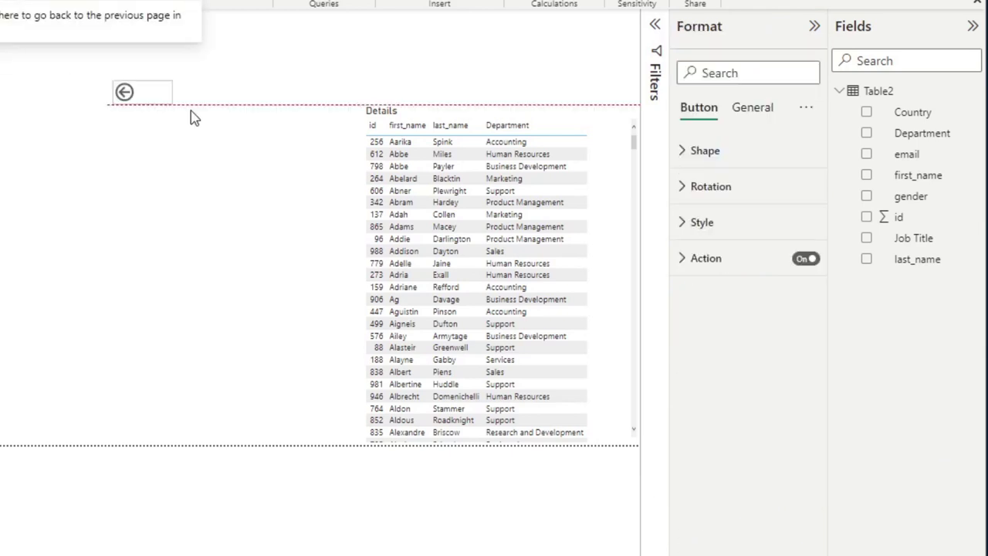
pyautogui.moveTo(127, 91); pyautogui.dragTo(377, 91)
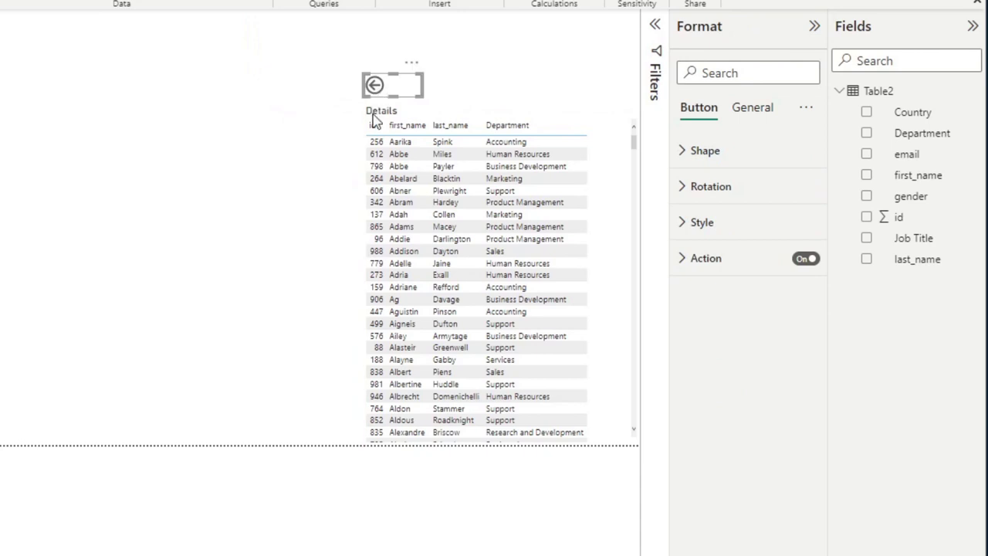
pyautogui.click(272, 332)
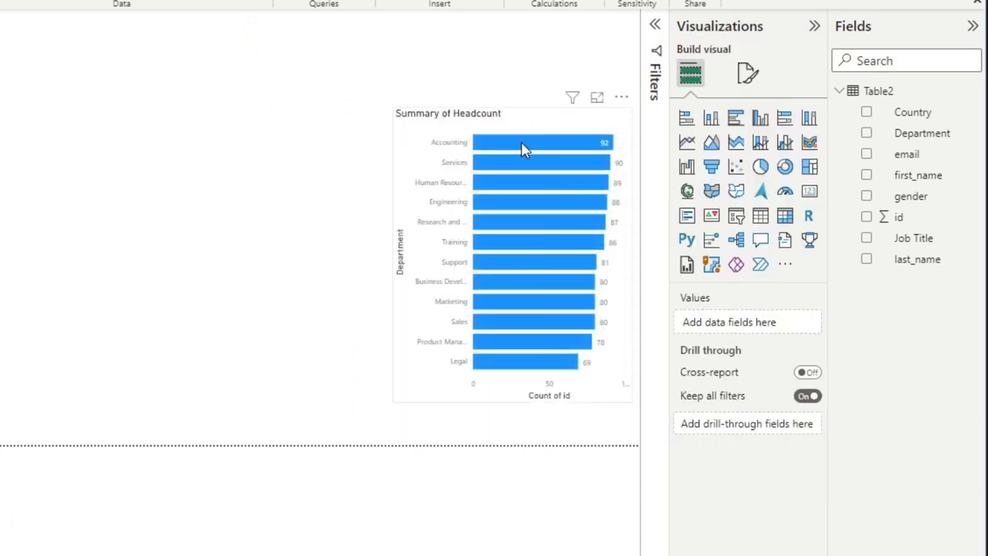
pyautogui.rightClick(544, 148)
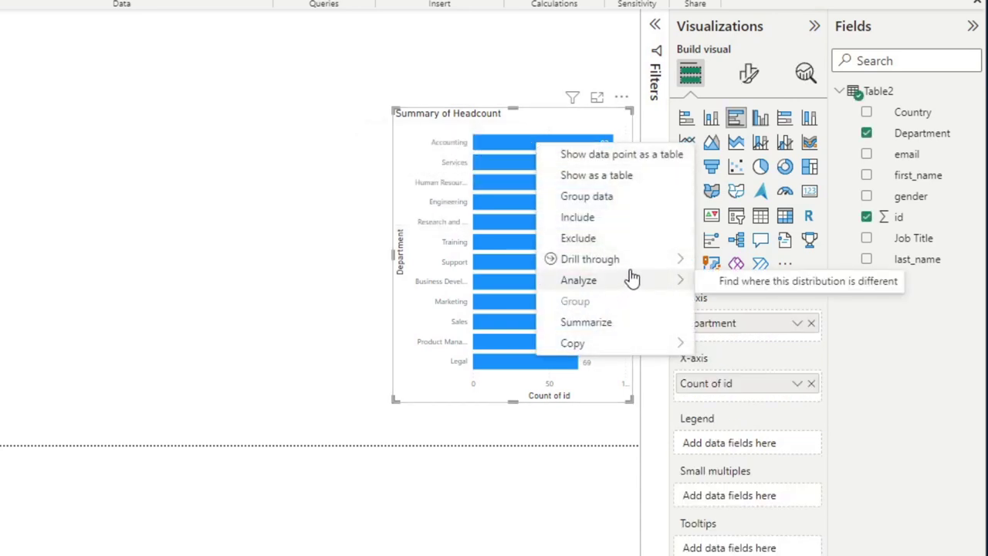
pyautogui.moveTo(642, 262)
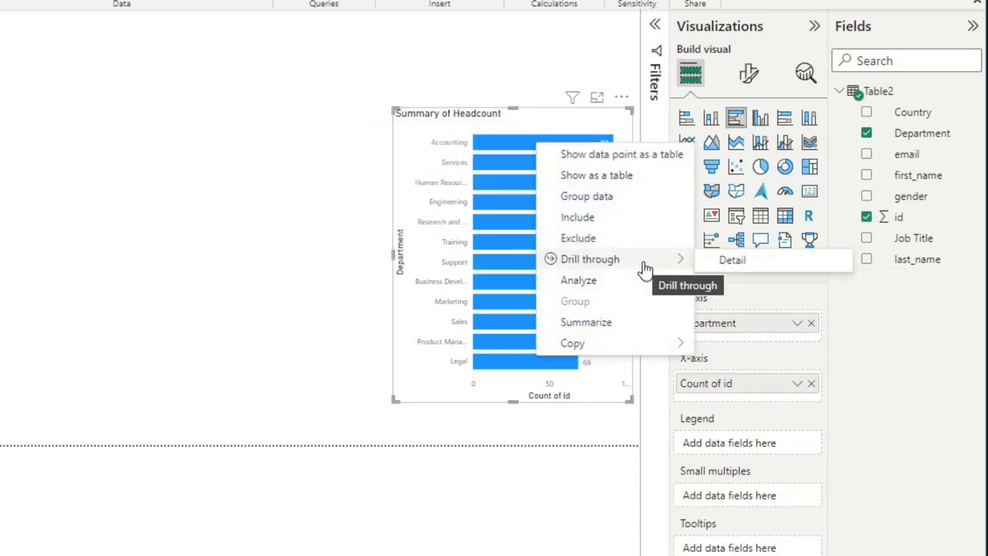
pyautogui.click(737, 262)
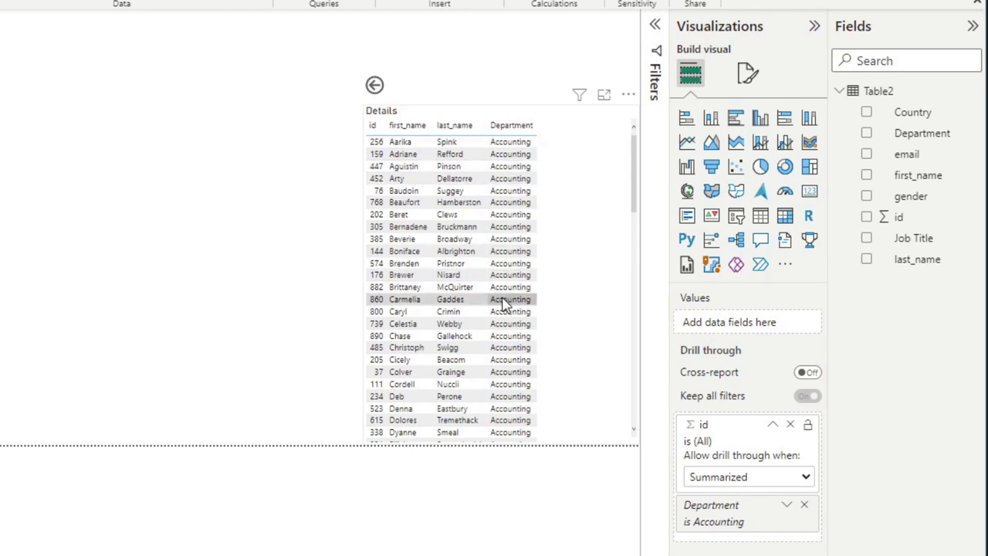
pyautogui.scroll(-5, 493, 179)
pyautogui.scroll(5, 493, 179)
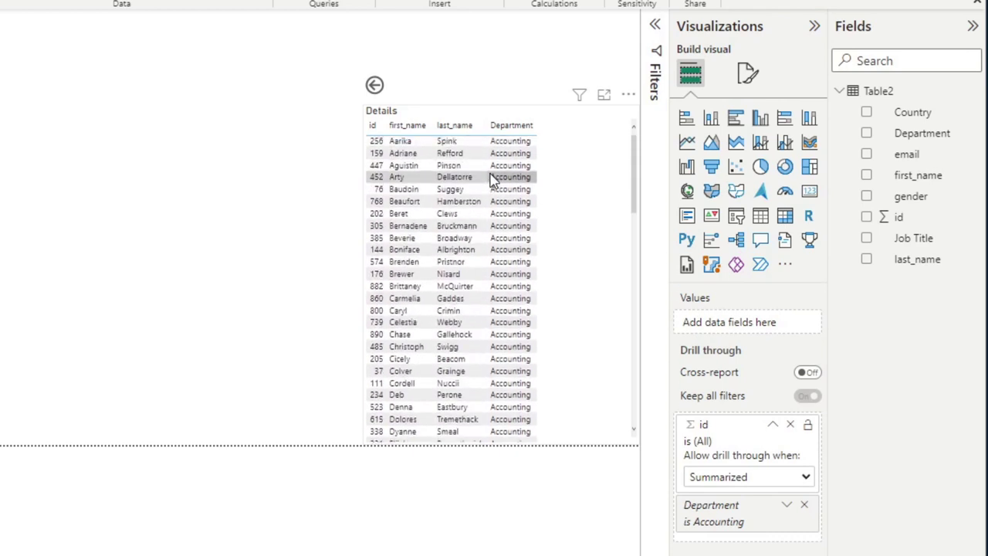
pyautogui.keyDown('ctrl'); pyautogui.click(375, 88); pyautogui.keyUp('ctrl')
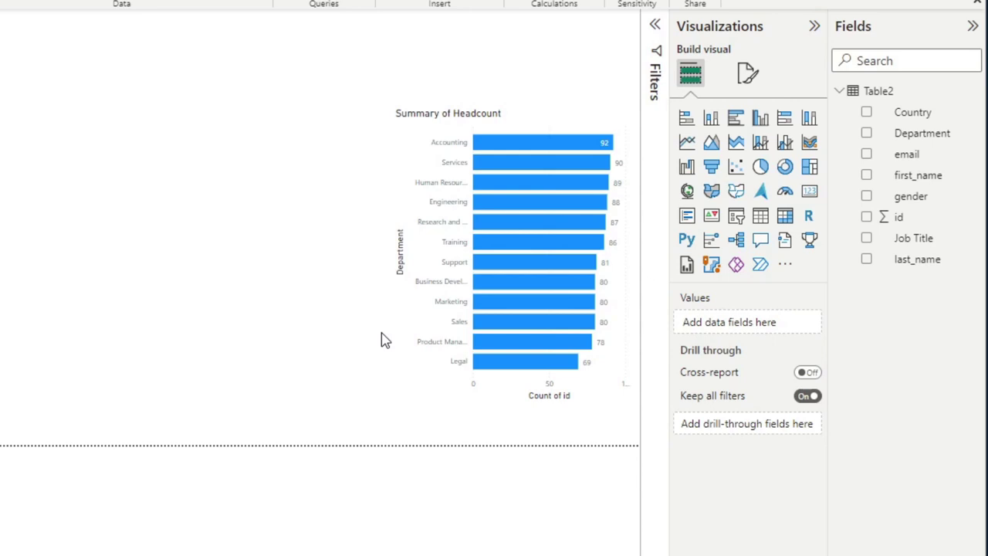
# - Open the Buttons dropdown on the Insert ribbon to see the available button types
pyautogui.click(463, 391)
pyautogui.click(463, 412)
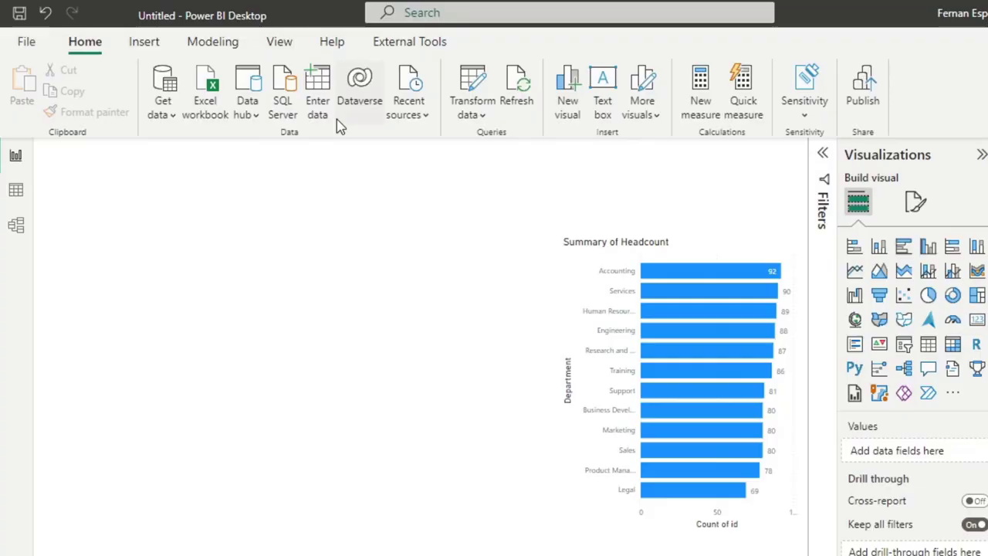
pyautogui.click(153, 41)
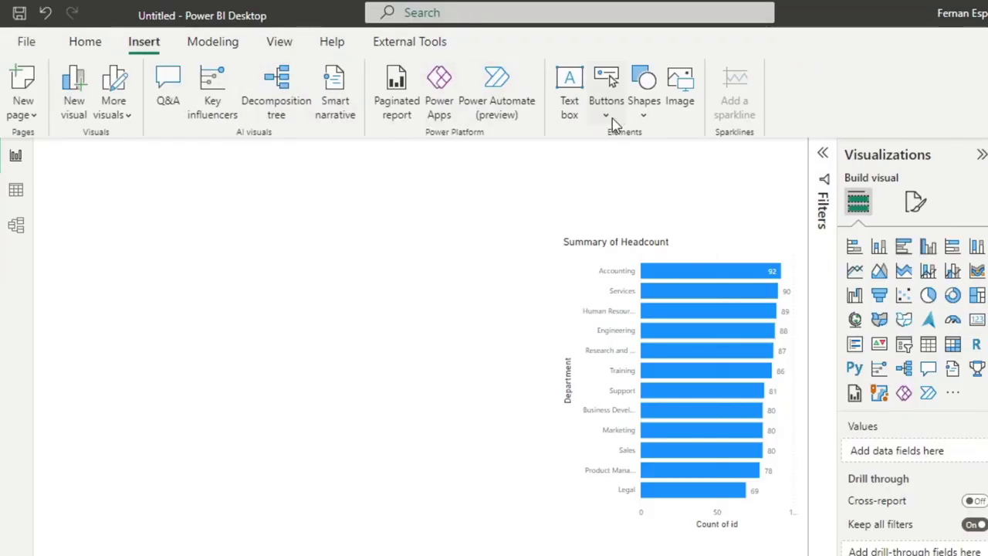
pyautogui.click(609, 114)
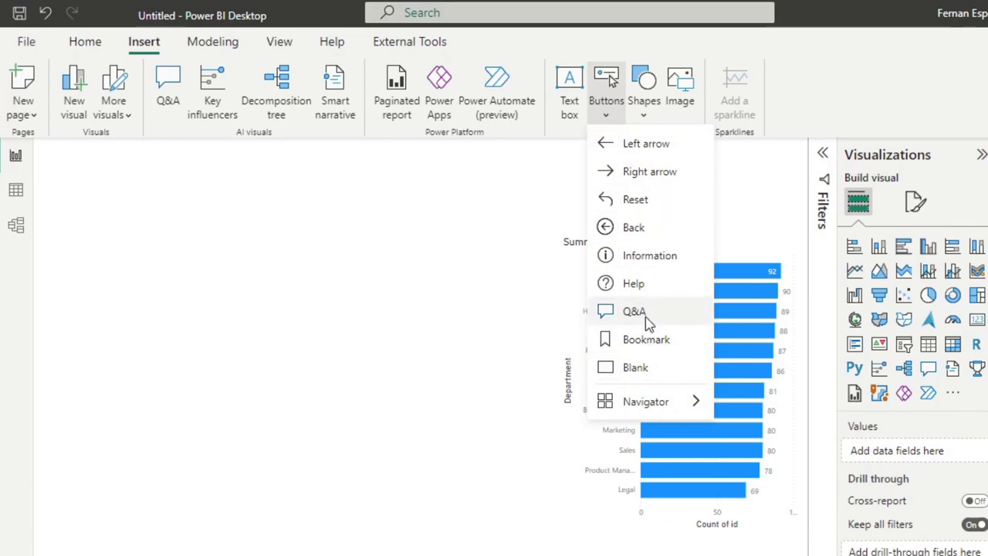
# - Add a blank button and place it below the raised, shortened headcount chart
pyautogui.click(649, 369)
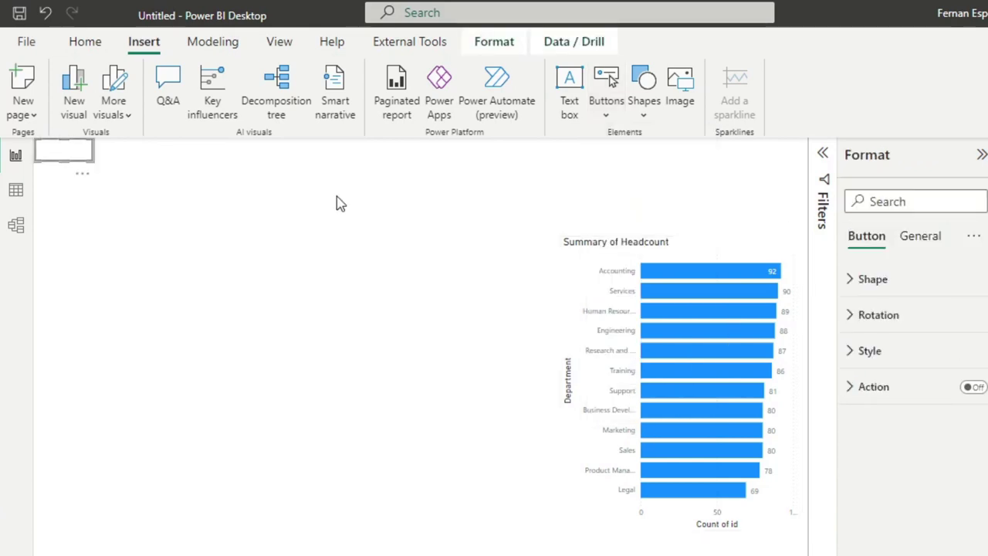
pyautogui.moveTo(75, 162); pyautogui.dragTo(517, 257)
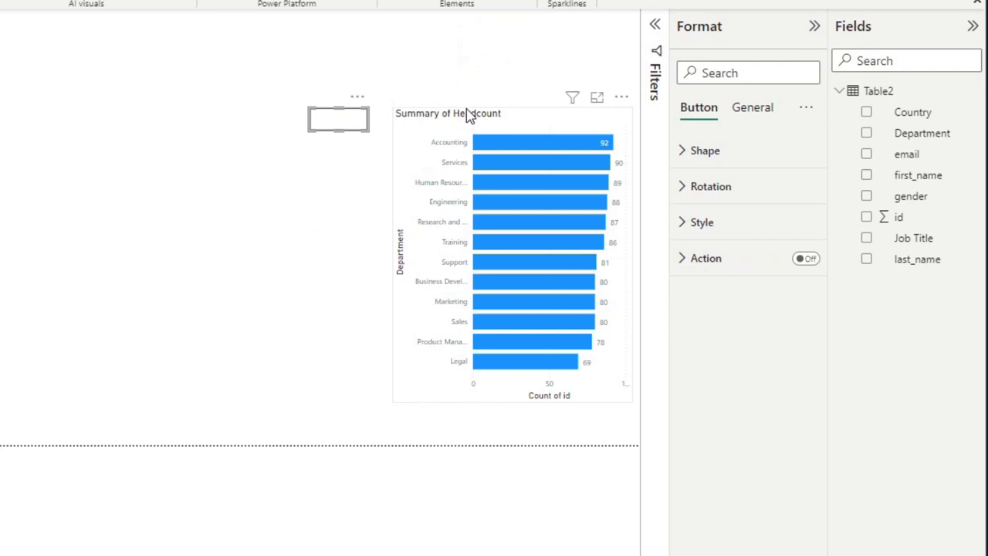
pyautogui.moveTo(635, 238); pyautogui.dragTo(629, 219)
pyautogui.moveTo(461, 91); pyautogui.dragTo(474, 56)
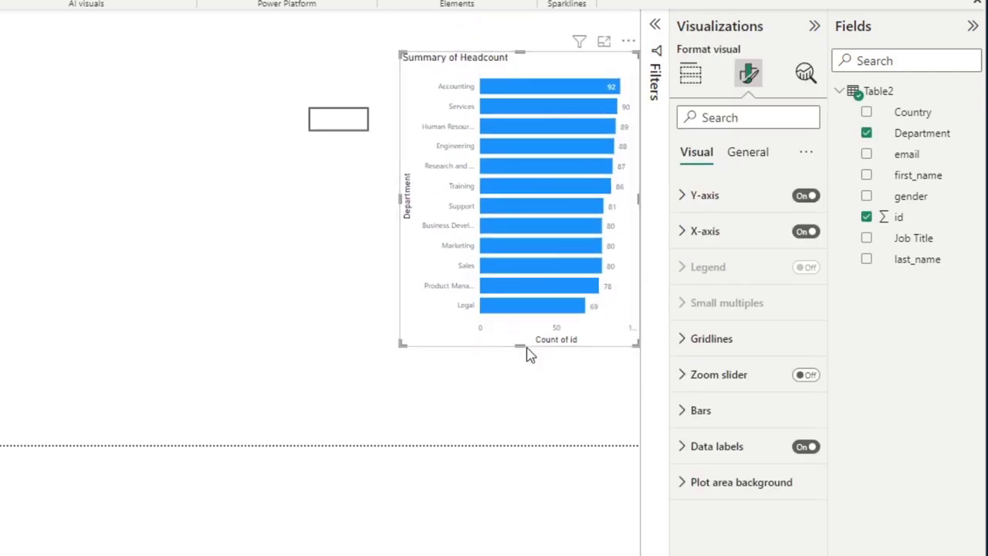
pyautogui.moveTo(518, 342); pyautogui.dragTo(523, 315)
pyautogui.moveTo(328, 123); pyautogui.dragTo(514, 335)
# - Turn on the button's text so it reads Drill, and switch its border off
pyautogui.click(746, 111)
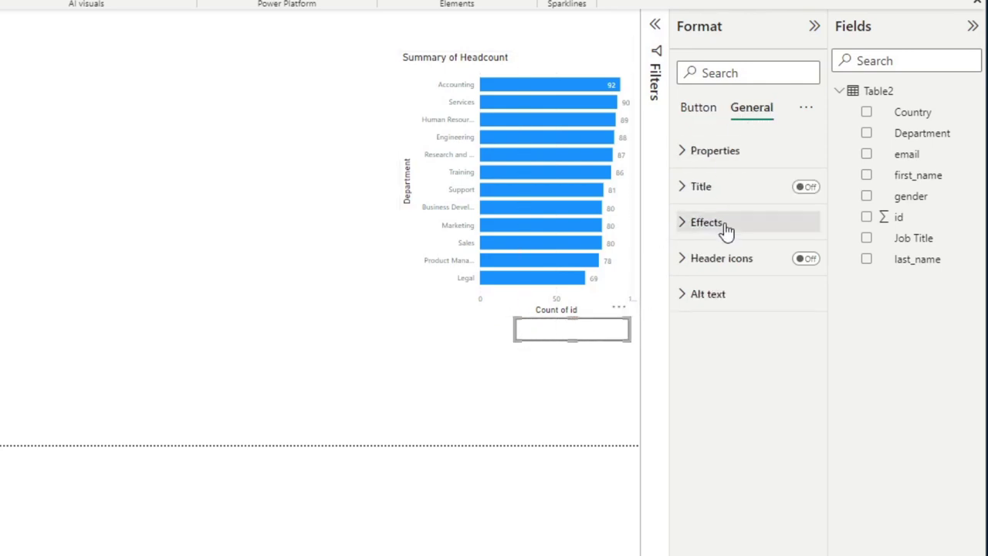
pyautogui.click(716, 225)
pyautogui.click(702, 225)
pyautogui.click(699, 108)
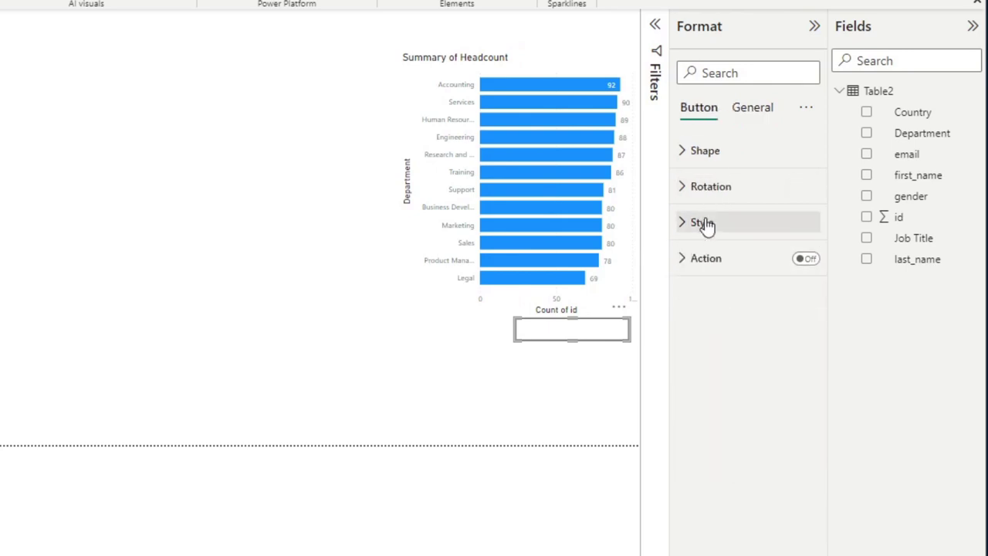
pyautogui.click(707, 224)
pyautogui.click(799, 345)
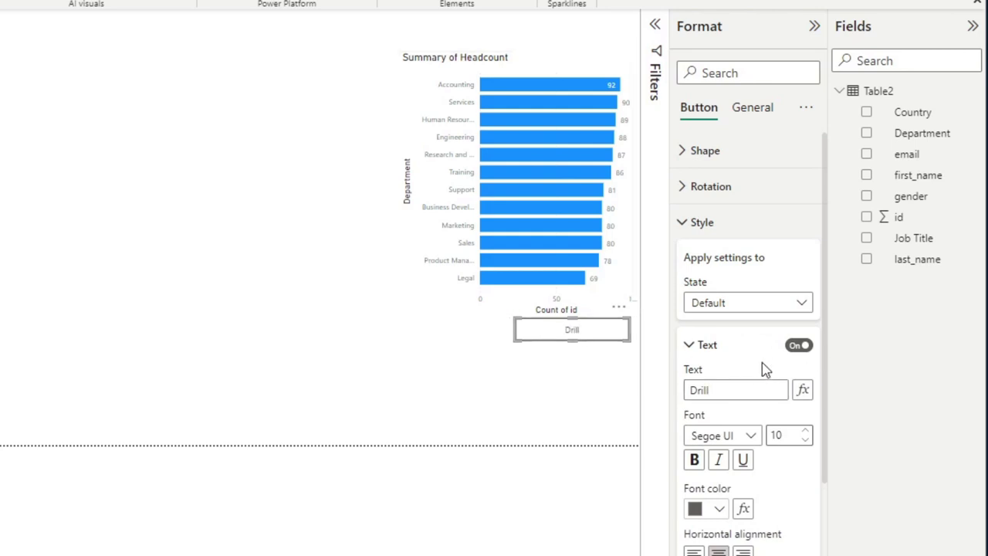
pyautogui.click(702, 348)
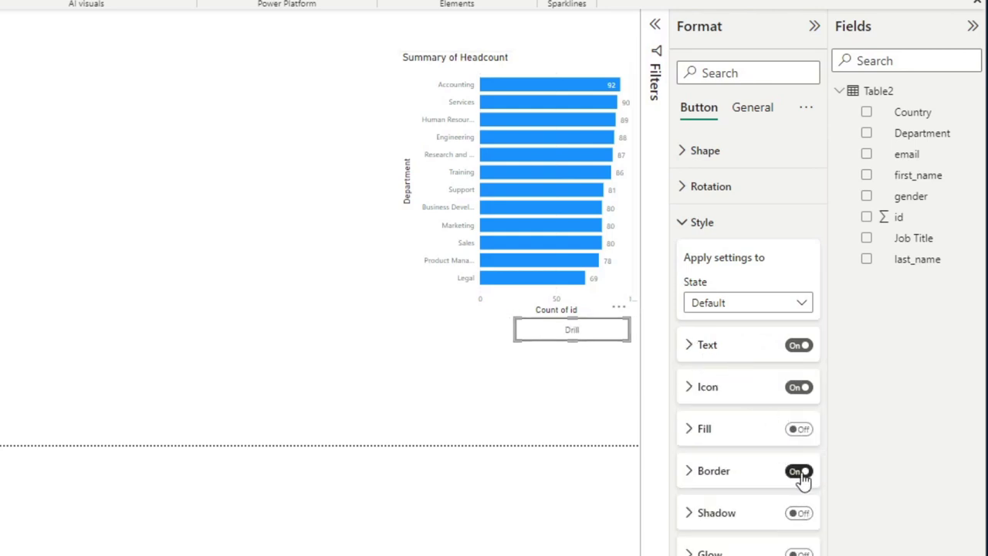
pyautogui.click(800, 472)
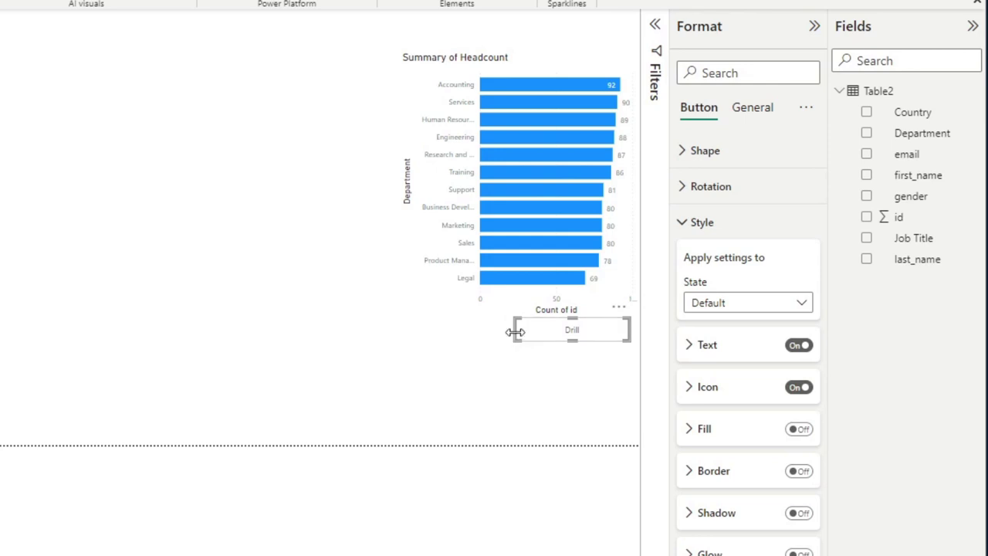
# - Narrow the Drill button and restore its border, leaving the fill off
pyautogui.moveTo(515, 327); pyautogui.dragTo(540, 331)
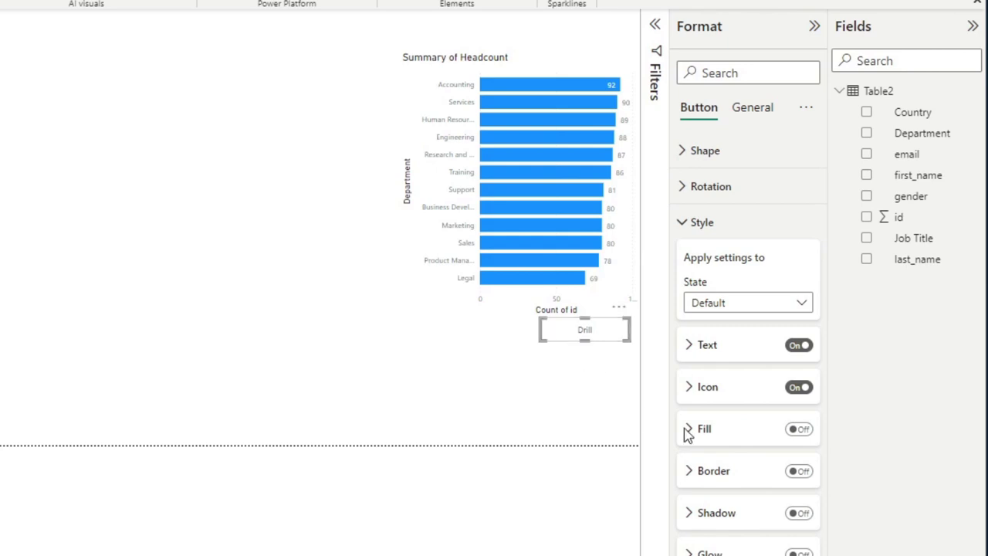
pyautogui.click(801, 431)
pyautogui.click(801, 432)
pyautogui.click(799, 472)
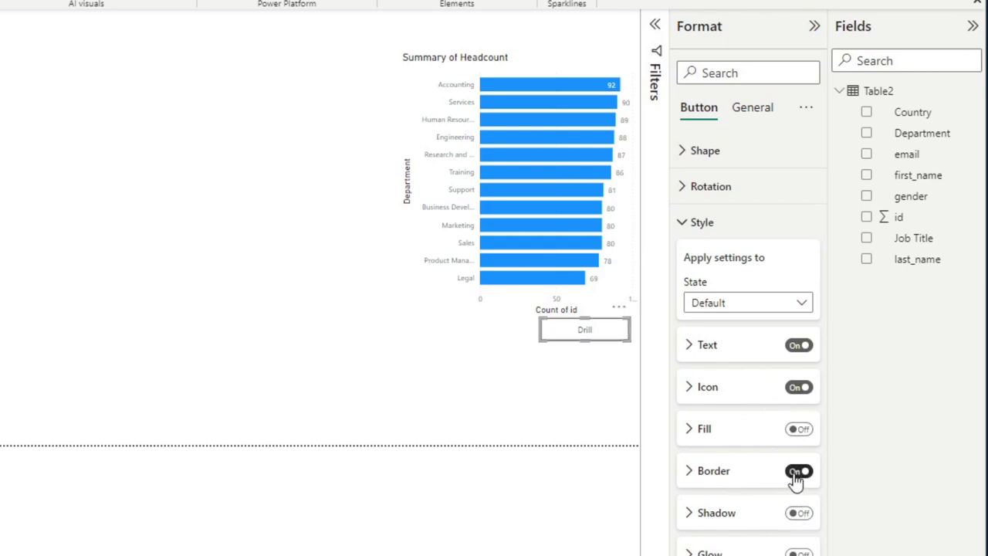
pyautogui.click(584, 371)
pyautogui.click(591, 337)
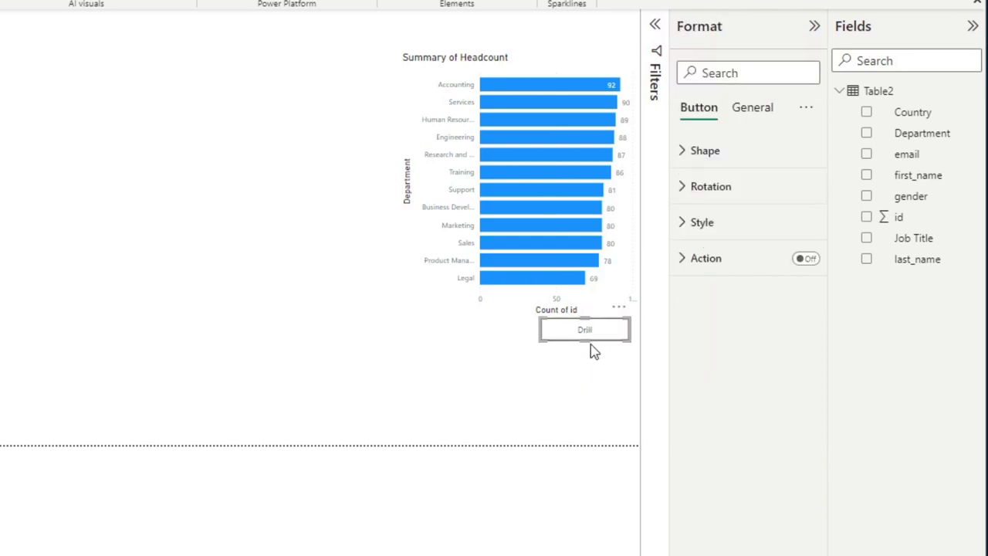
pyautogui.click(814, 26)
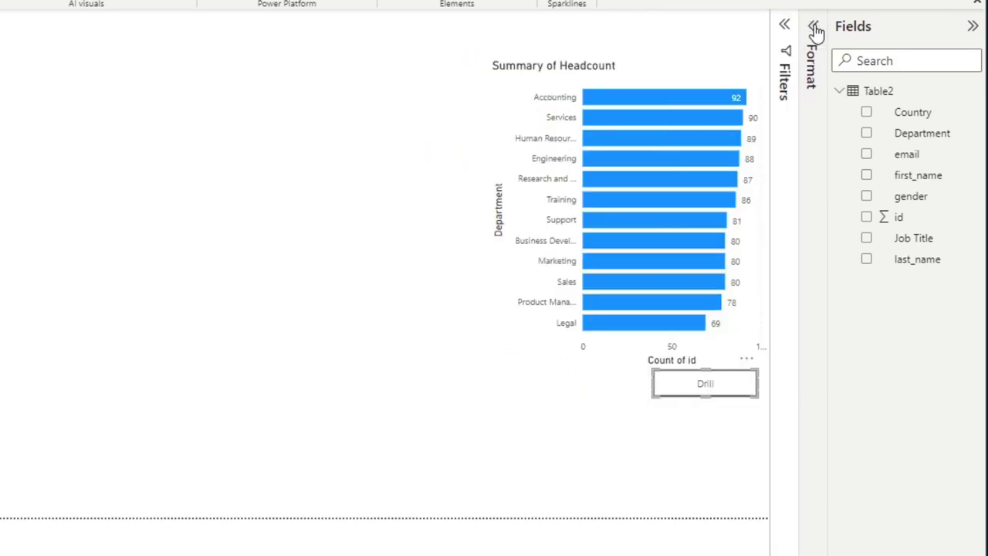
pyautogui.click(812, 28)
pyautogui.click(509, 426)
# - Turn on the Drill button's action as Drill through with destination Detail
pyautogui.click(573, 340)
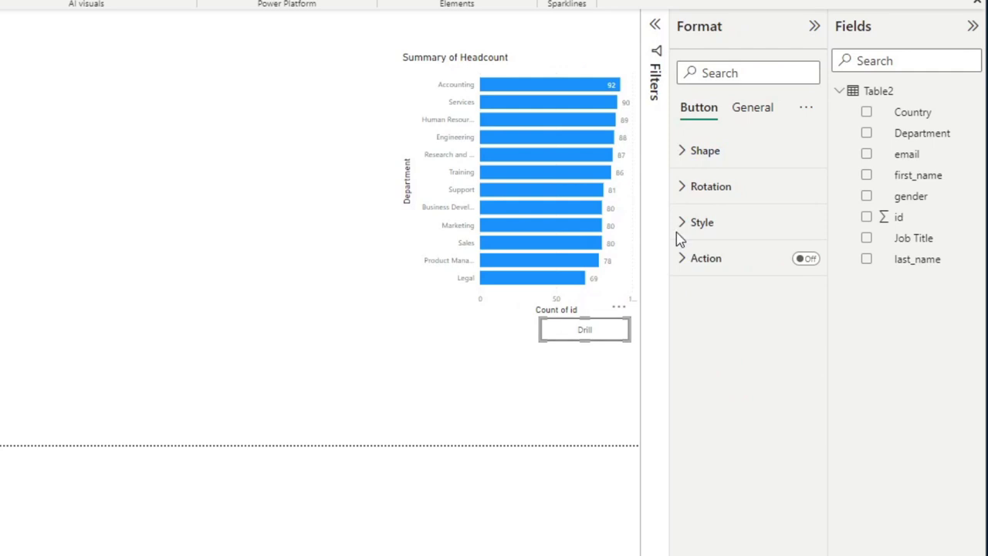
pyautogui.click(807, 259)
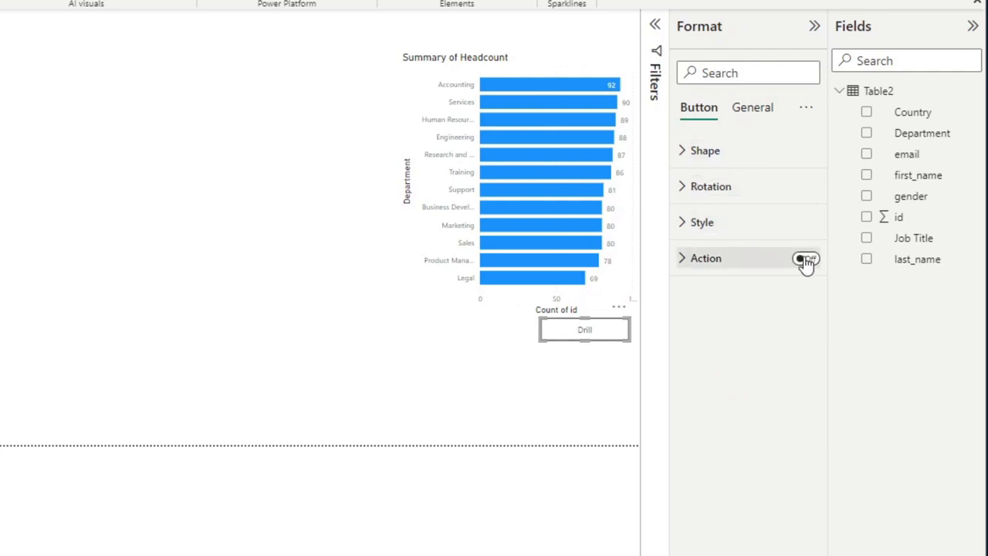
pyautogui.click(754, 271)
pyautogui.click(749, 340)
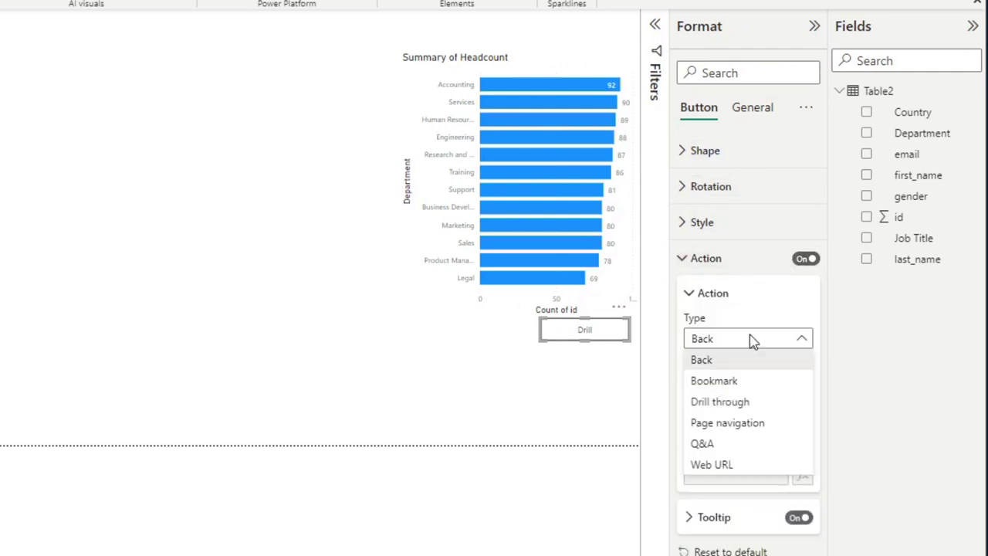
pyautogui.click(744, 404)
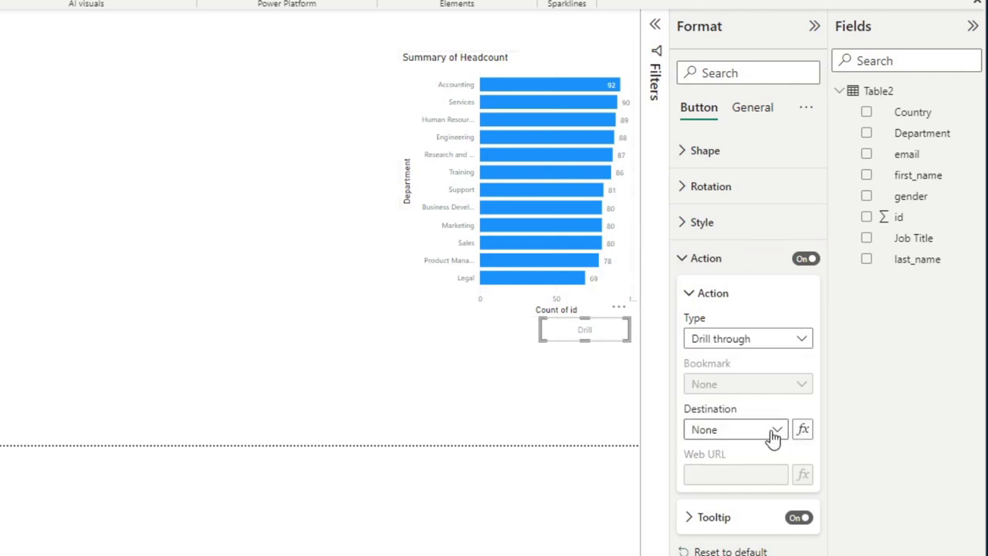
pyautogui.click(773, 437)
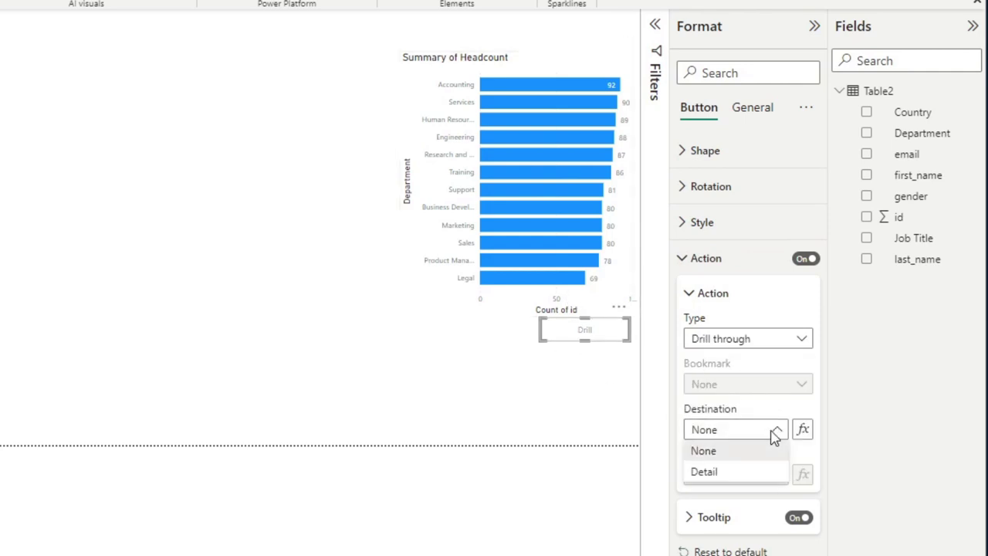
pyautogui.click(717, 477)
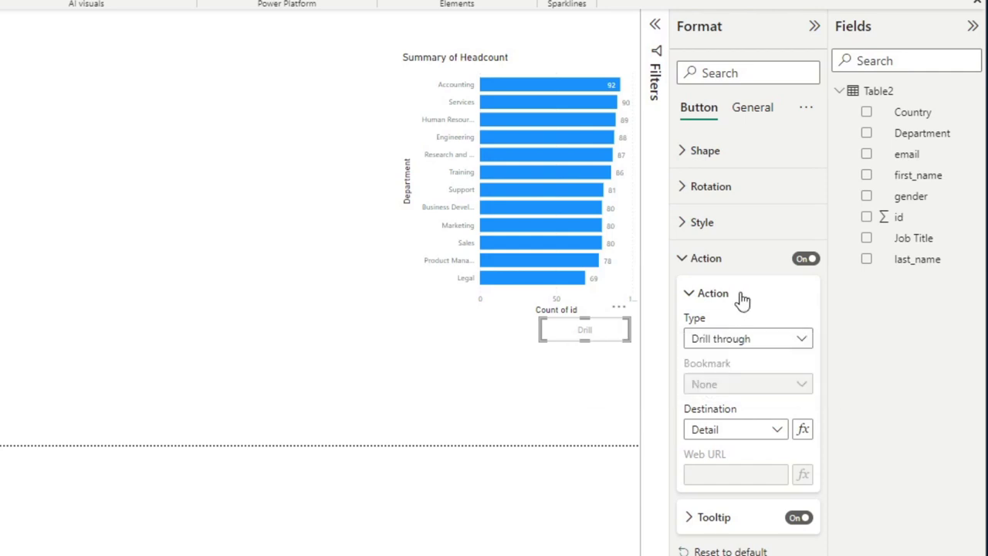
pyautogui.click(584, 380)
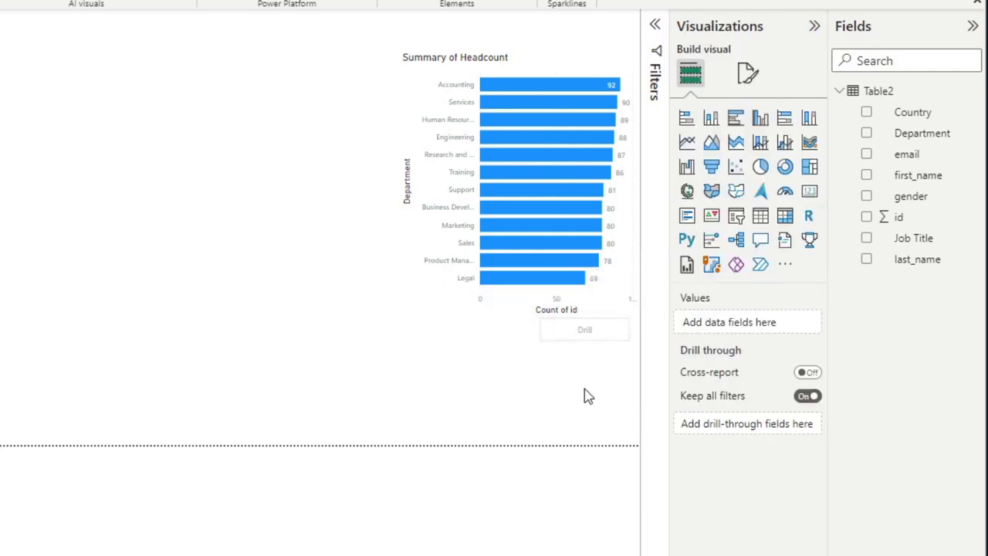
pyautogui.click(582, 343)
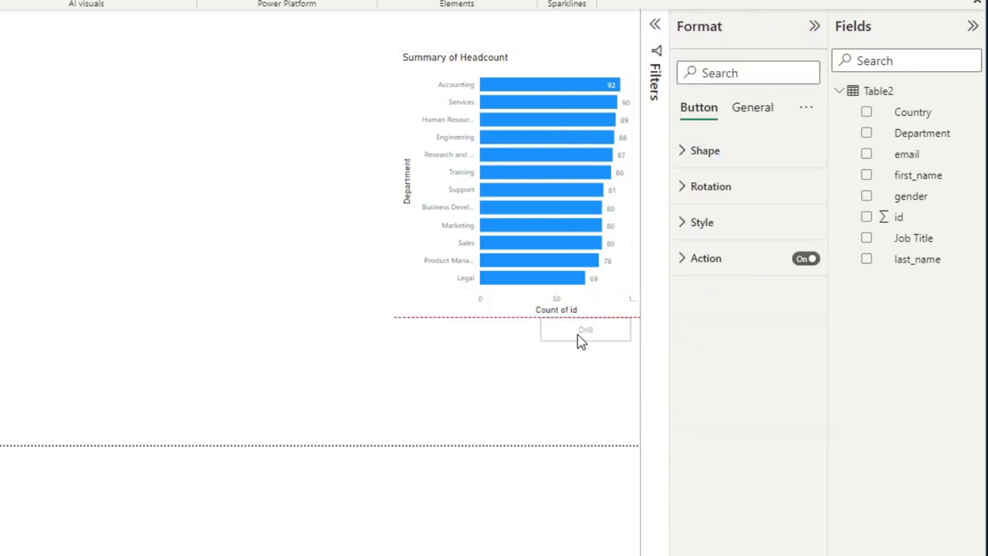
pyautogui.click(583, 379)
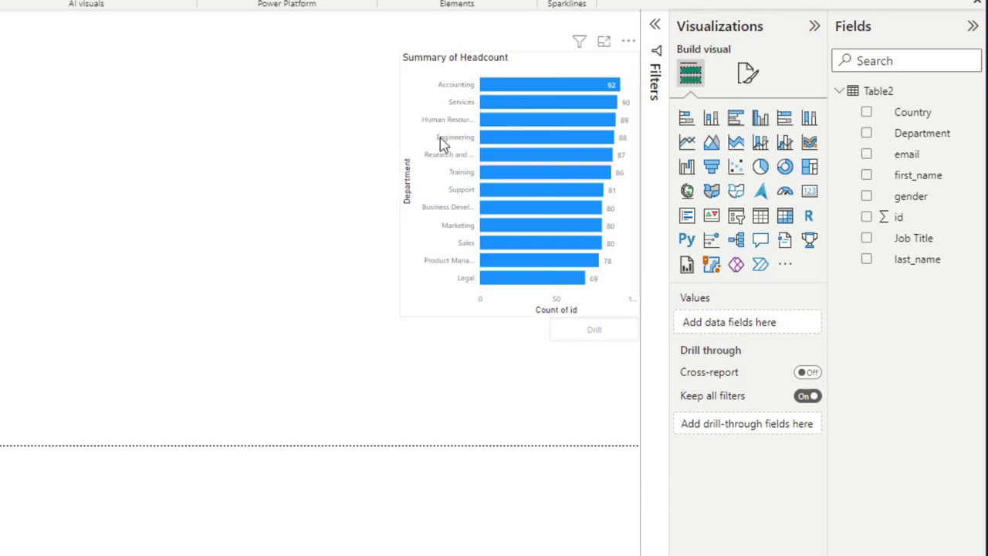
# - Drill through from the Human Resources bar to the Detail page, then go back
pyautogui.click(501, 120)
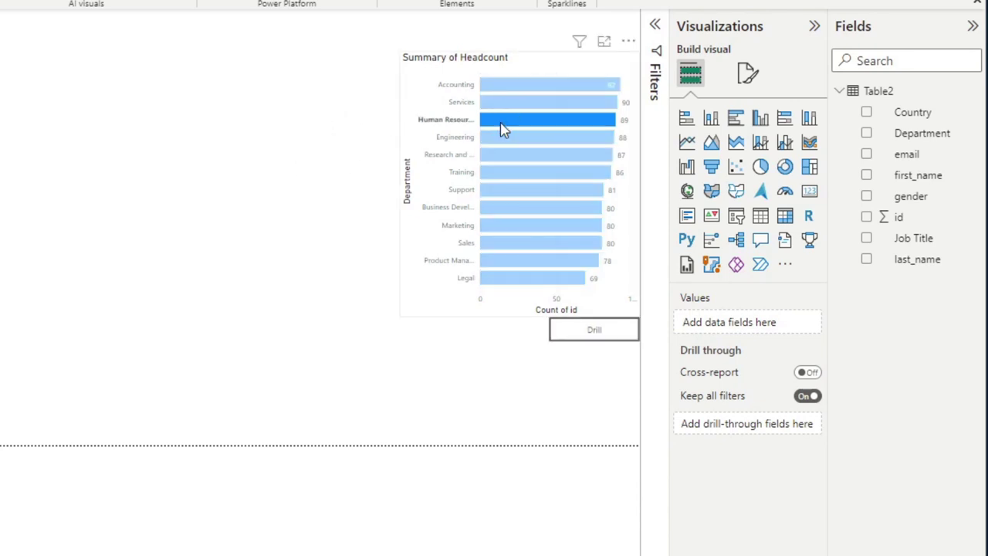
pyautogui.keyDown('ctrl'); pyautogui.click(607, 339); pyautogui.keyUp('ctrl')
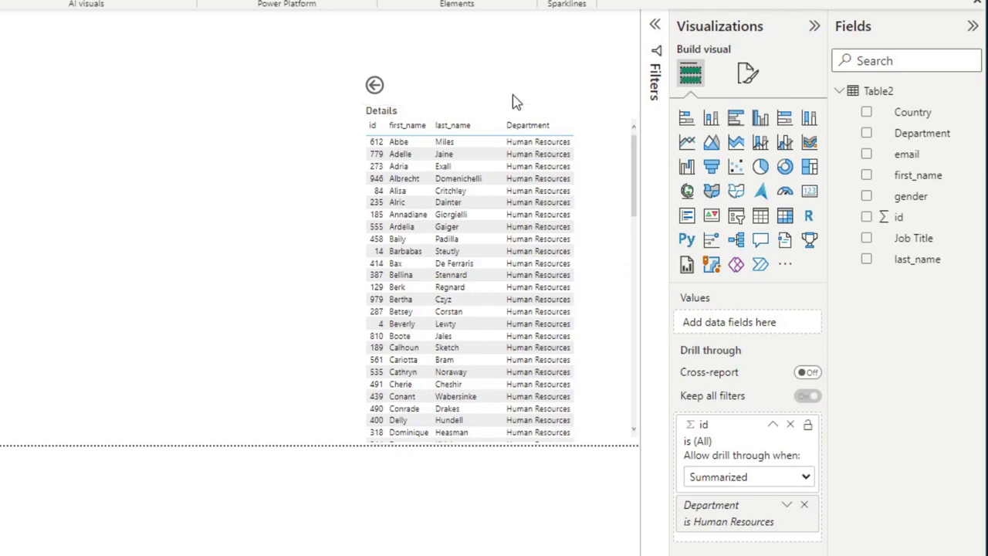
pyautogui.keyDown('ctrl'); pyautogui.click(375, 88); pyautogui.keyUp('ctrl')
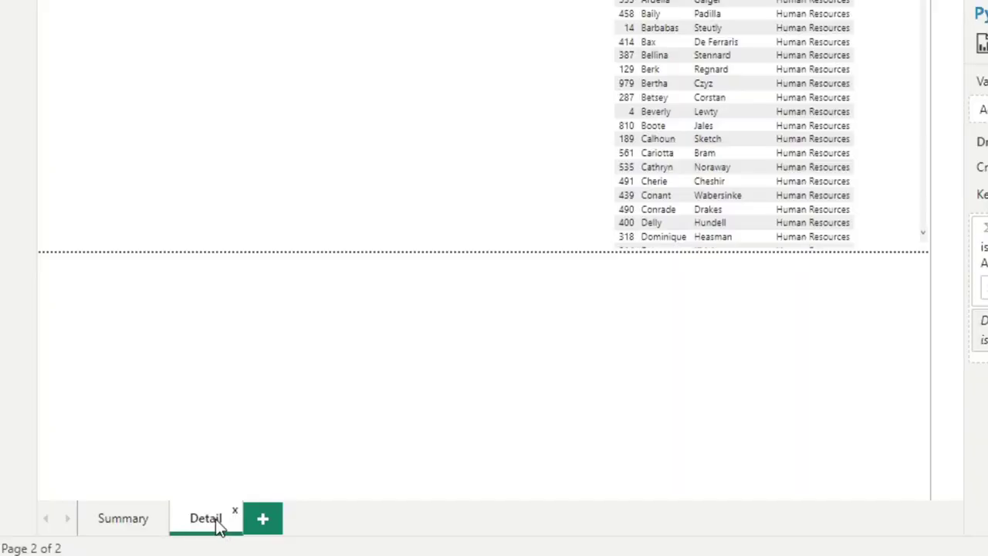
# - Duplicate the Detail page and rename the copy Contacts
pyautogui.rightClick(220, 525)
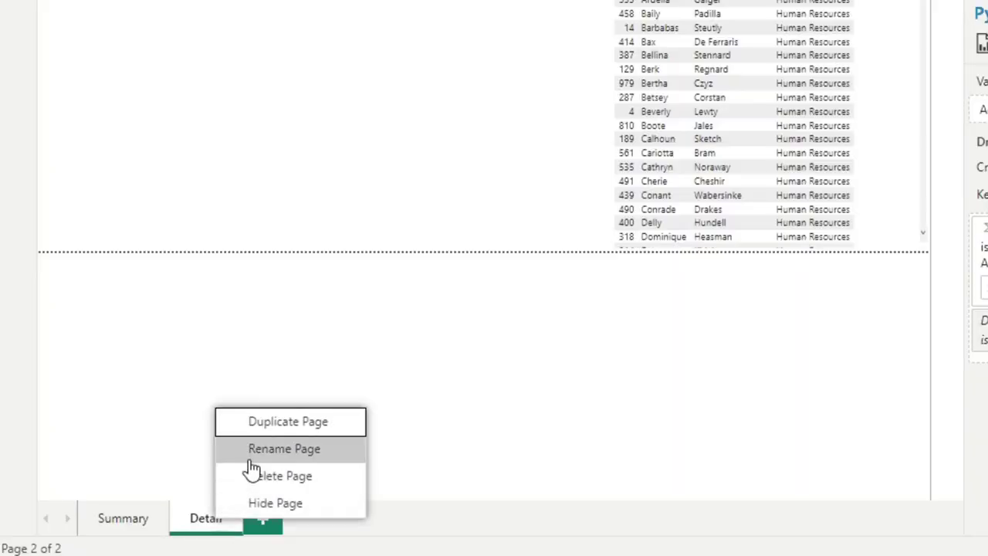
pyautogui.click(289, 422)
pyautogui.doubleClick(293, 519)
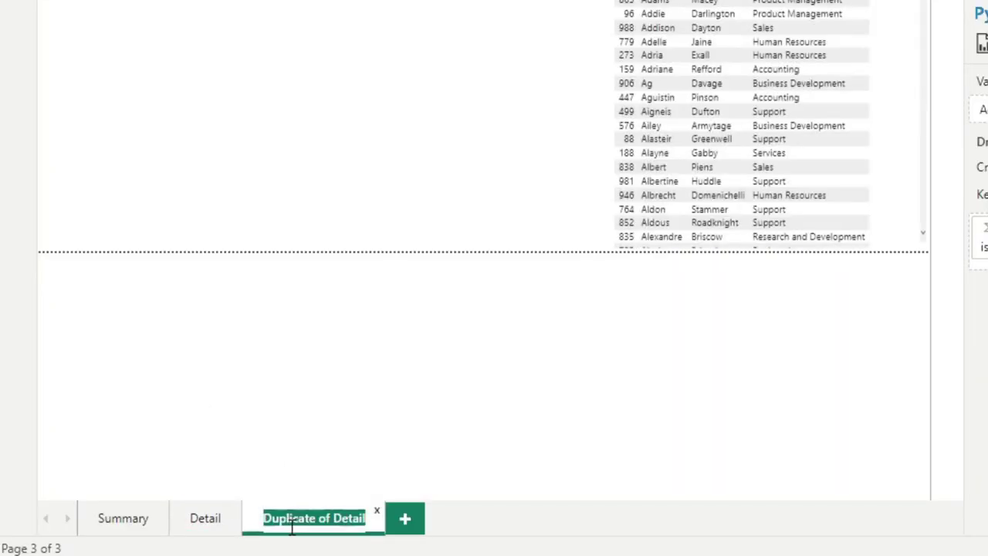
pyautogui.write('Contact')
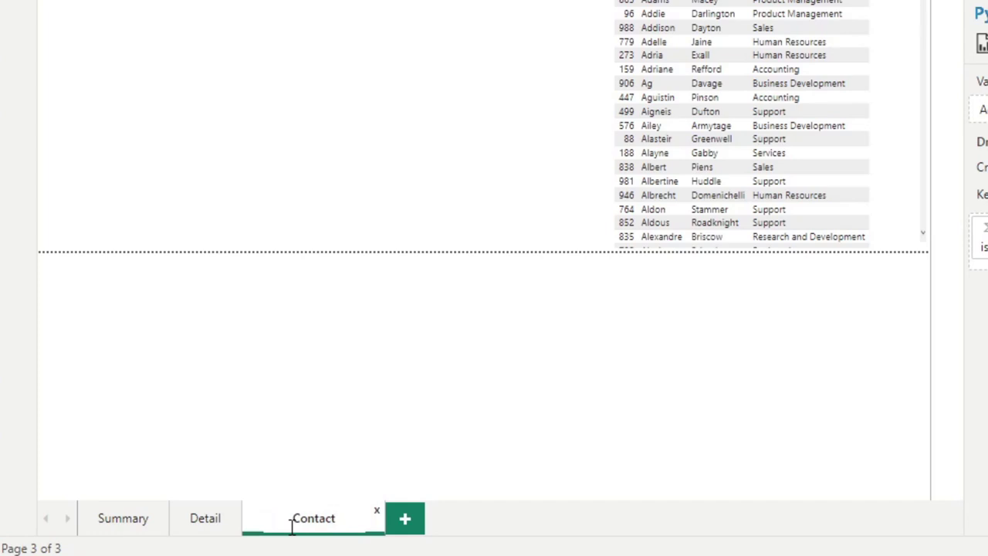
pyautogui.write('s')
pyautogui.press('Return')
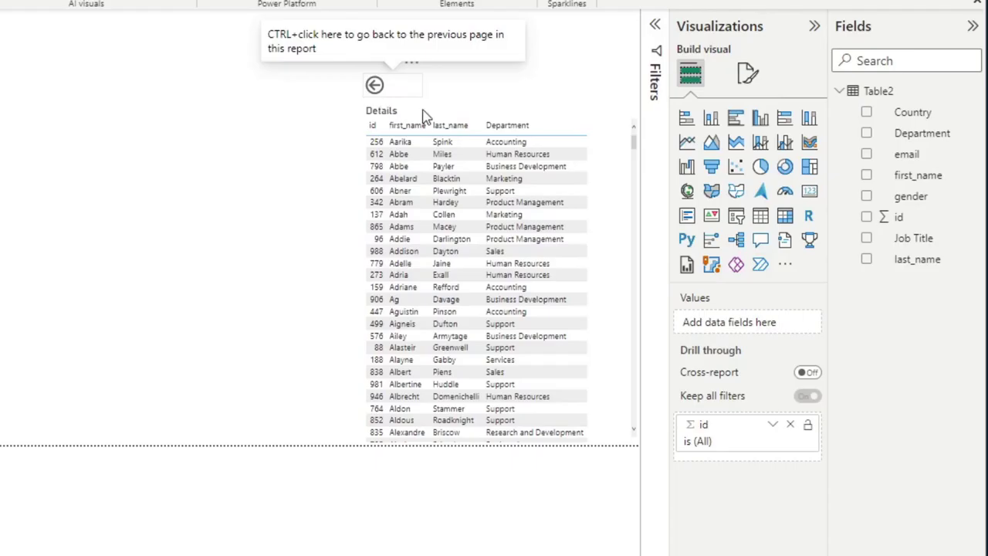
# - Replace Department with email and gender in the table, widening it and shifting the back arrow left
pyautogui.click(525, 116)
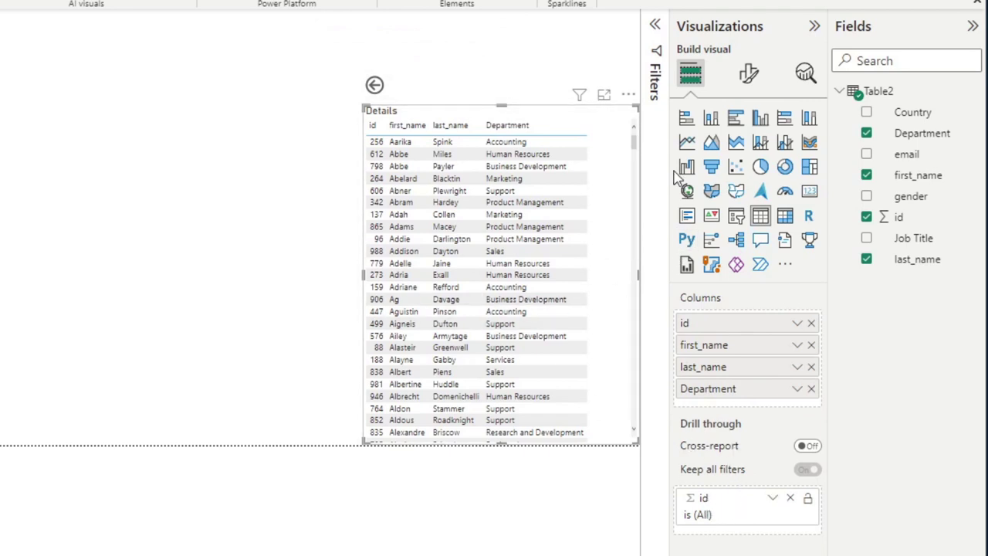
pyautogui.click(811, 389)
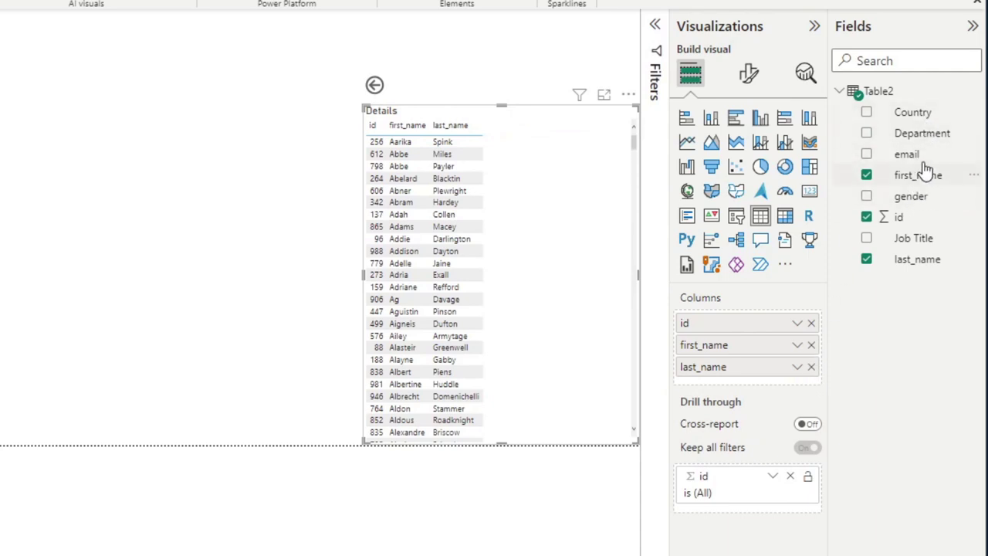
pyautogui.moveTo(922, 154); pyautogui.dragTo(764, 382)
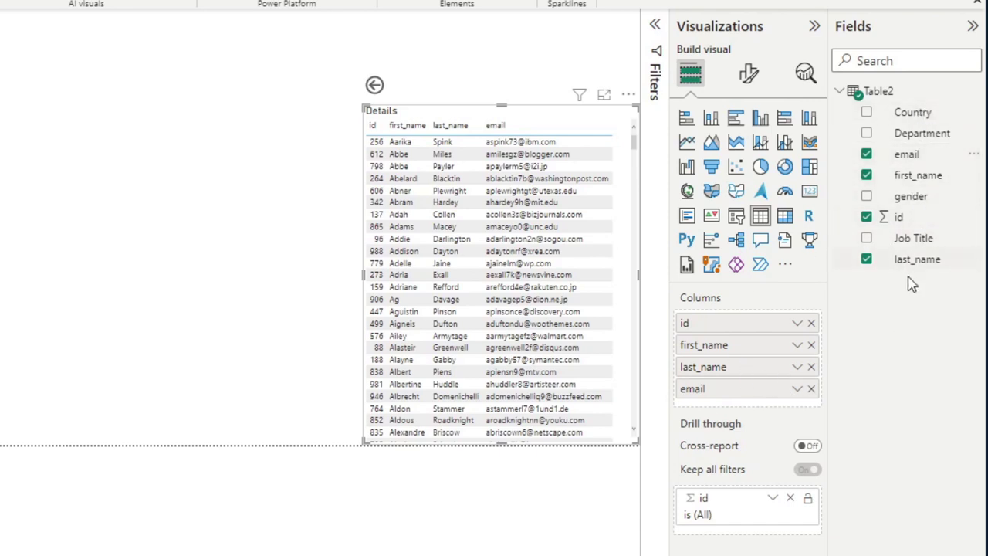
pyautogui.moveTo(919, 207); pyautogui.dragTo(772, 395)
pyautogui.moveTo(360, 276); pyautogui.dragTo(319, 287)
pyautogui.moveTo(374, 85); pyautogui.dragTo(340, 82)
pyautogui.click(397, 71)
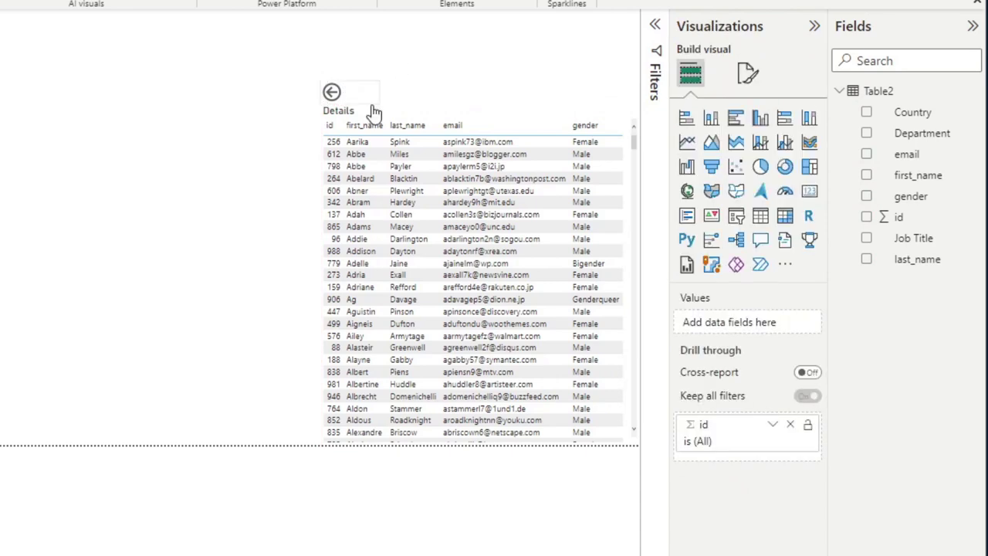
# - Return to the Summary page and check the bar chart's drill-through targets
pyautogui.keyDown('ctrl'); pyautogui.click(332, 91); pyautogui.keyUp('ctrl')
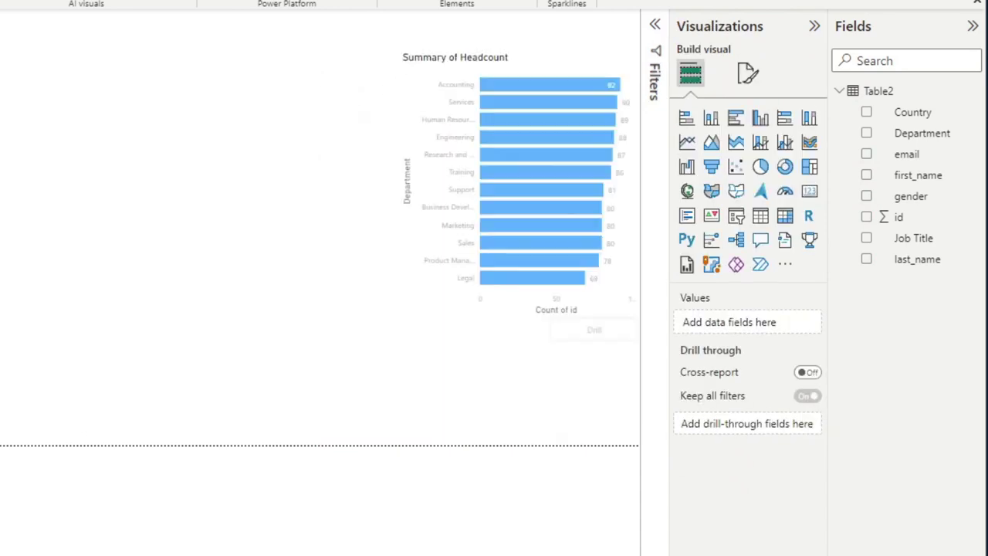
pyautogui.rightClick(515, 101)
pyautogui.moveTo(604, 221)
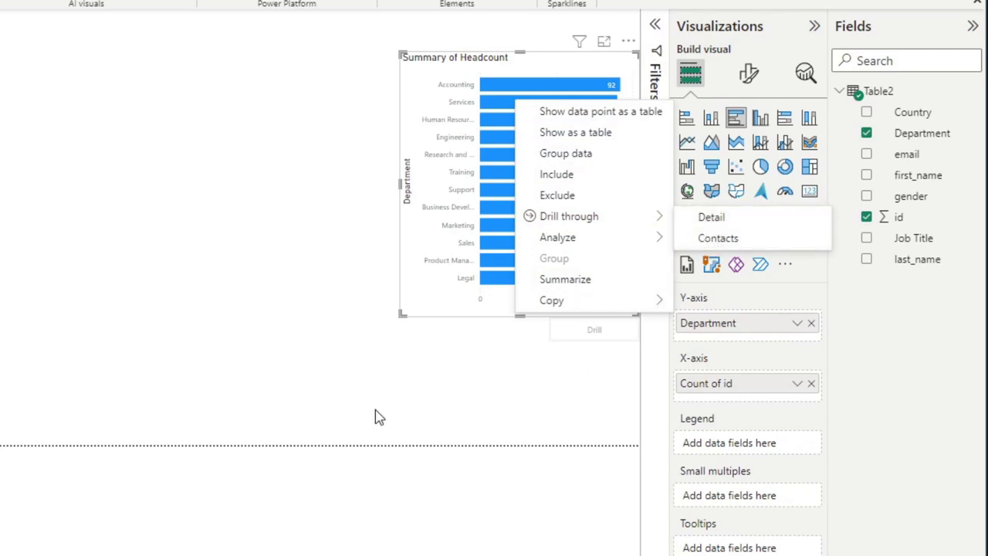
pyautogui.click(472, 390)
pyautogui.click(538, 381)
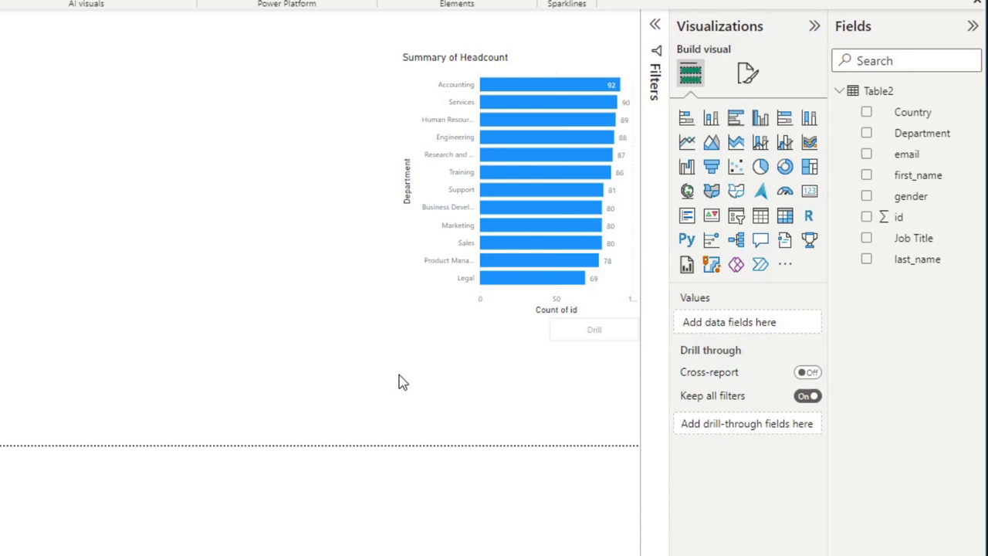
# - Open the Drill button's Action destination list, leaving the destination as Detail
pyautogui.click(600, 334)
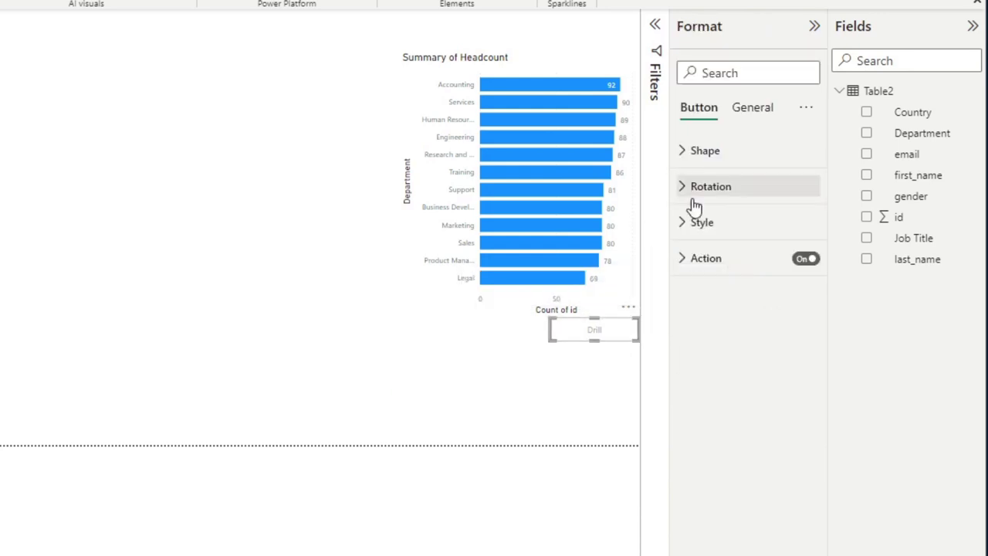
pyautogui.click(706, 262)
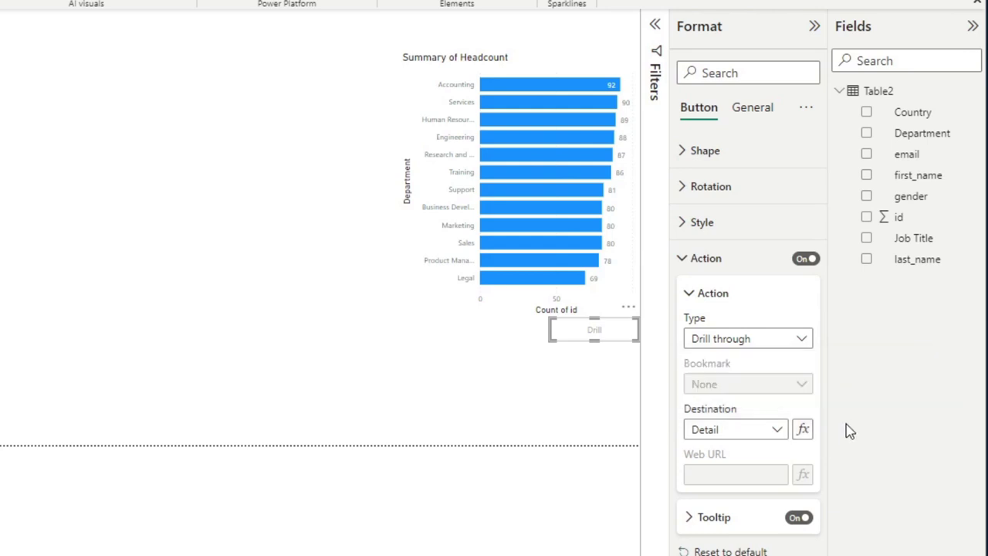
pyautogui.click(778, 439)
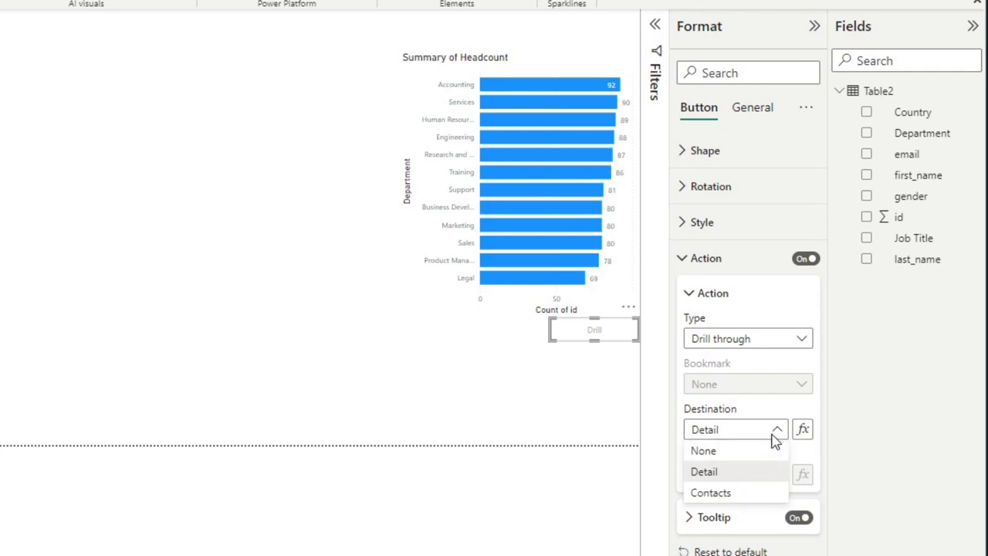
pyautogui.click(778, 438)
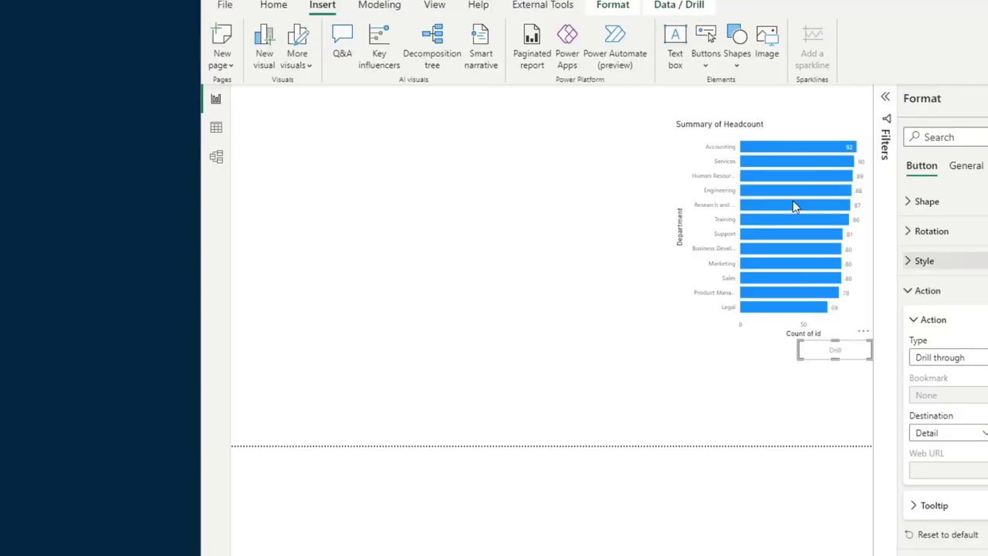
# - Enter a new Drill Selection table whose Pages column lists Detail and Contacts
pyautogui.click(266, 8)
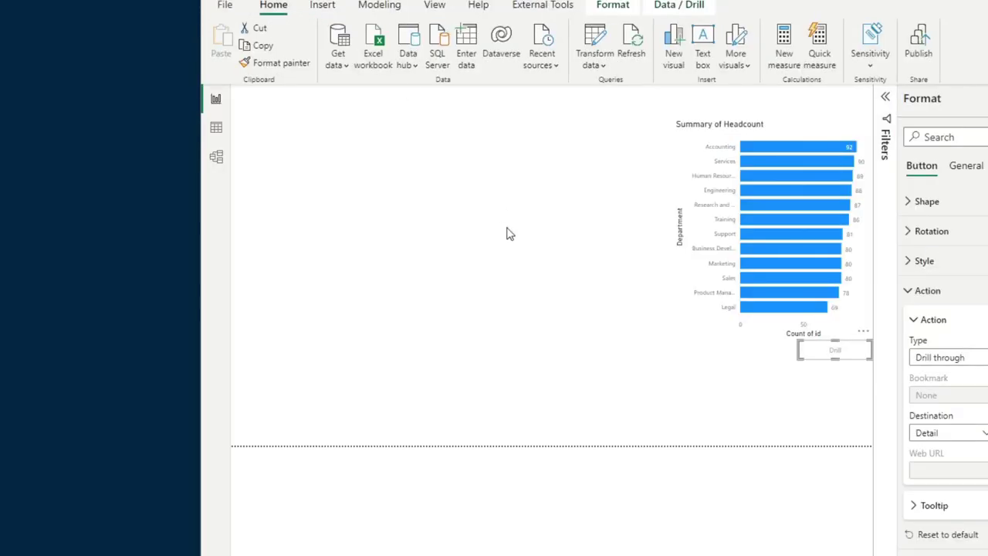
pyautogui.click(479, 51)
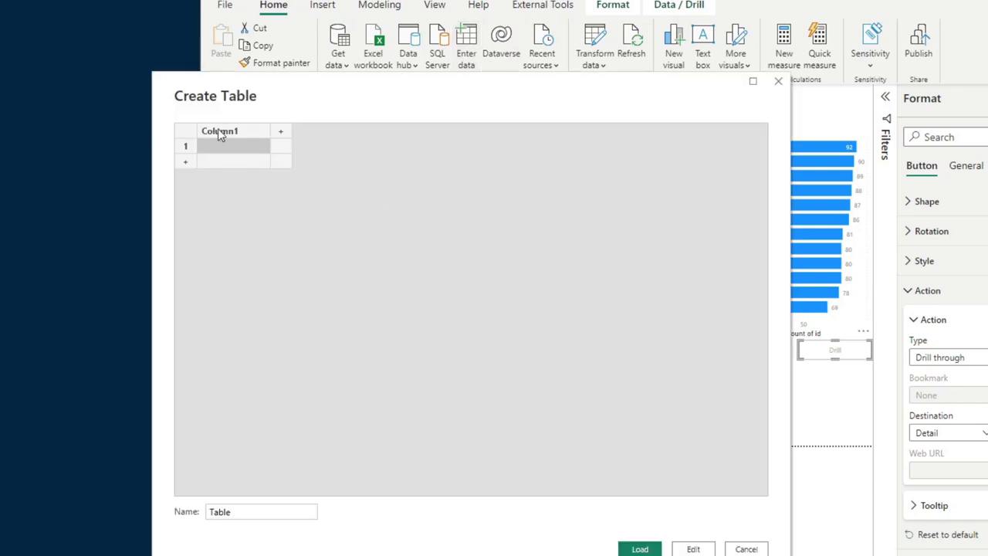
pyautogui.doubleClick(221, 132)
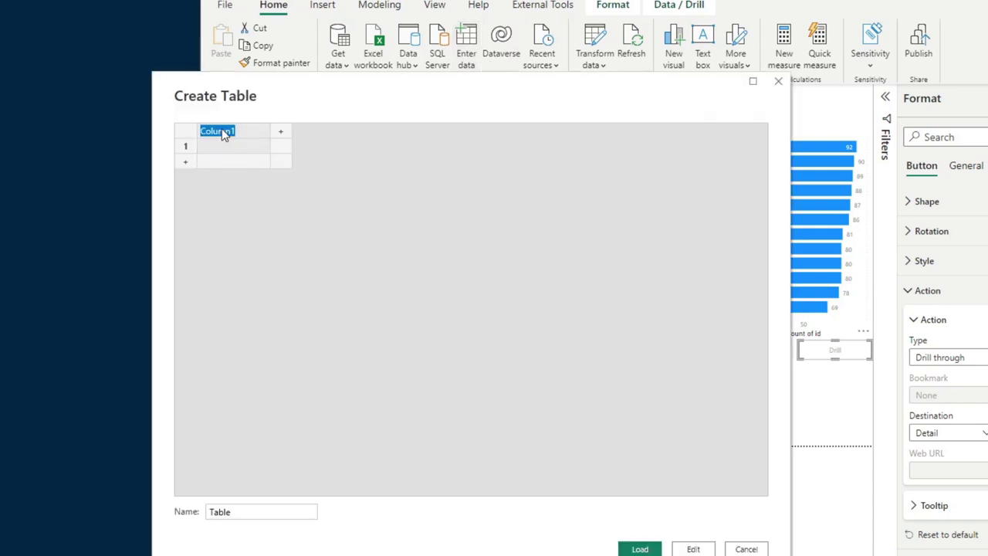
pyautogui.write('Pages')
pyautogui.moveTo(252, 509); pyautogui.dragTo(208, 511)
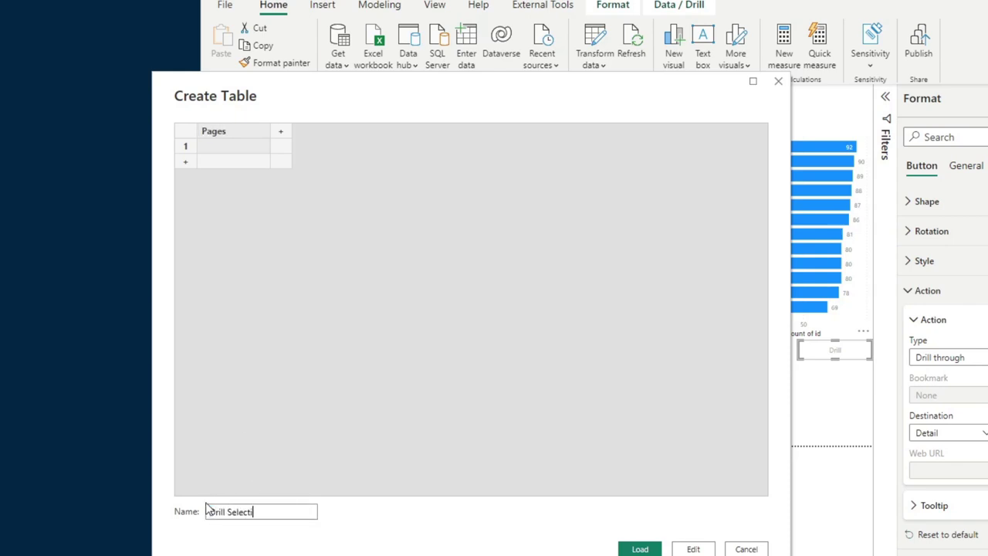
pyautogui.click(269, 146)
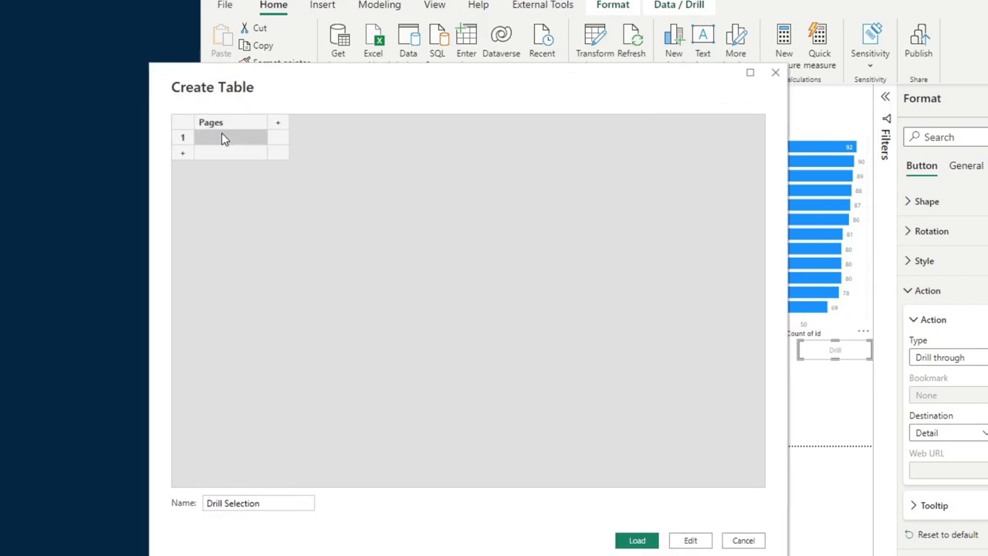
pyautogui.write('Details')
pyautogui.press('BackSpace')
pyautogui.press('Return')
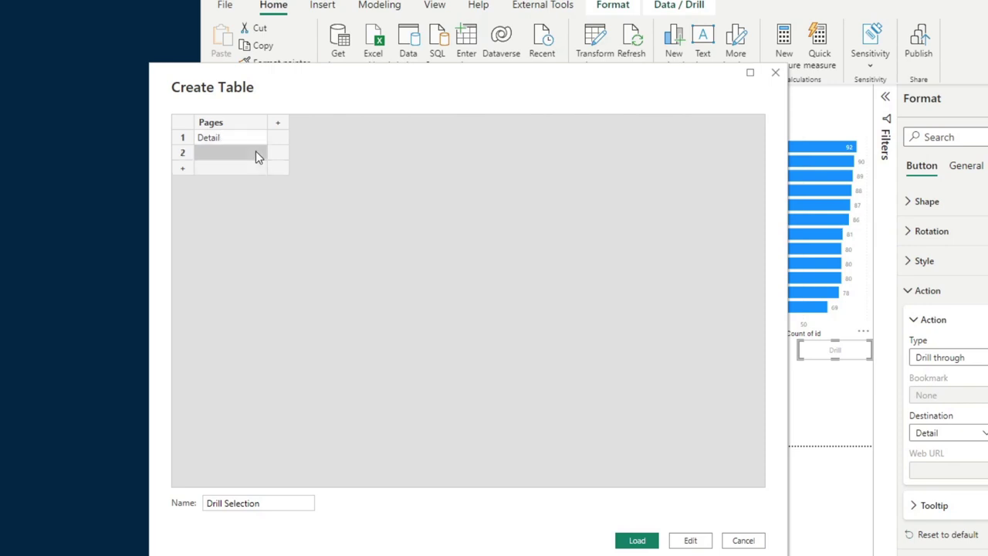
pyautogui.write('Contacts')
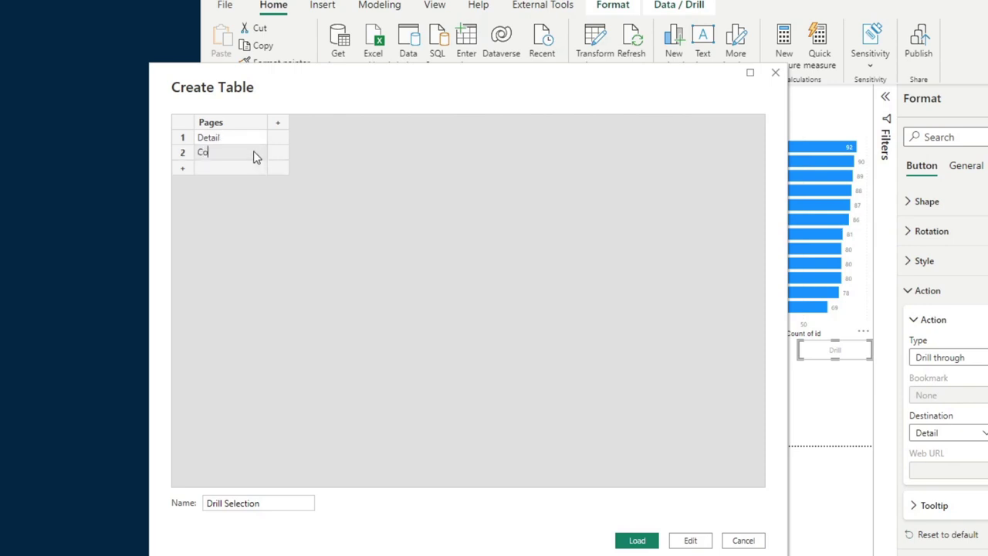
# - Load the Drill Selection table and place its Pages column on the report page
pyautogui.click(637, 541)
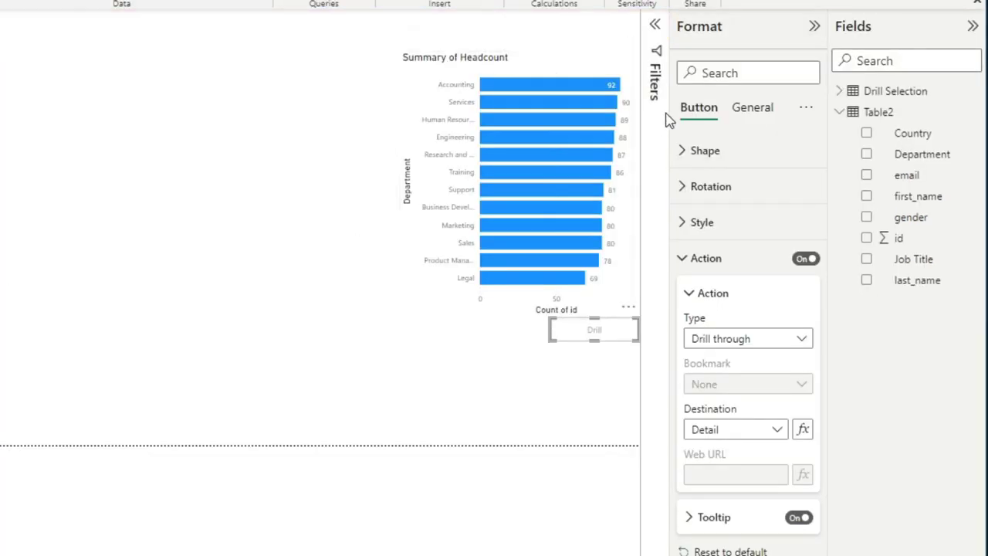
pyautogui.click(839, 112)
pyautogui.click(839, 91)
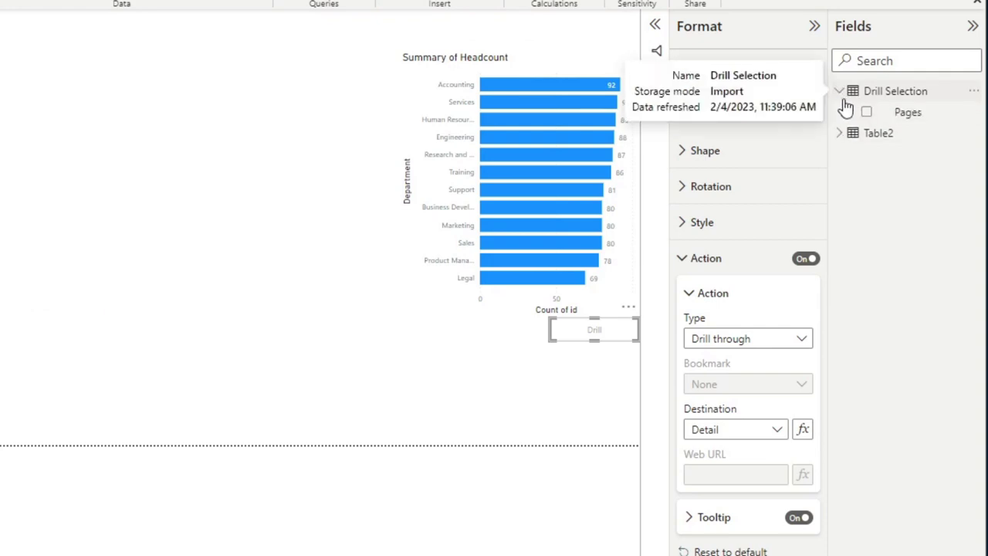
pyautogui.moveTo(867, 116); pyautogui.dragTo(391, 350)
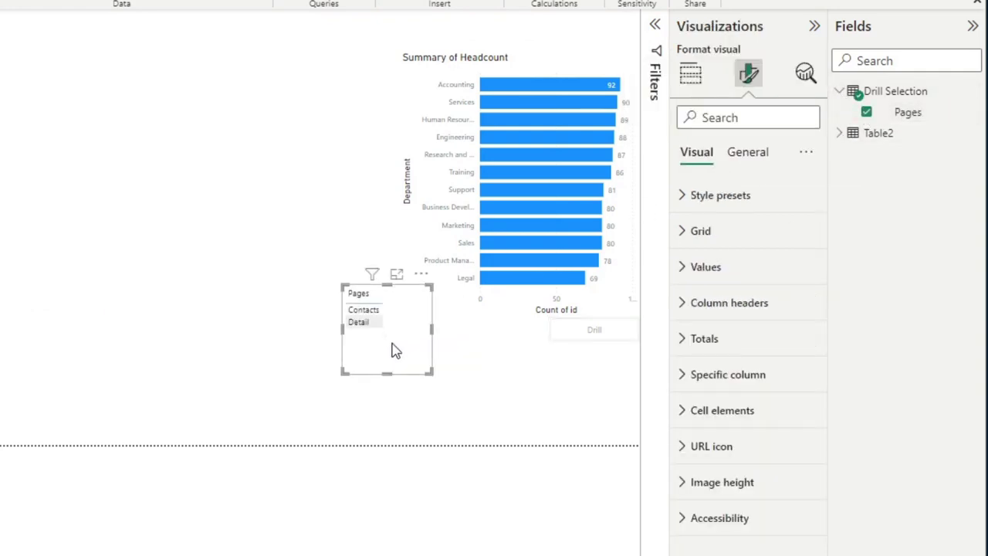
# - Turn the Pages visual into a list-style slicer
pyautogui.click(690, 73)
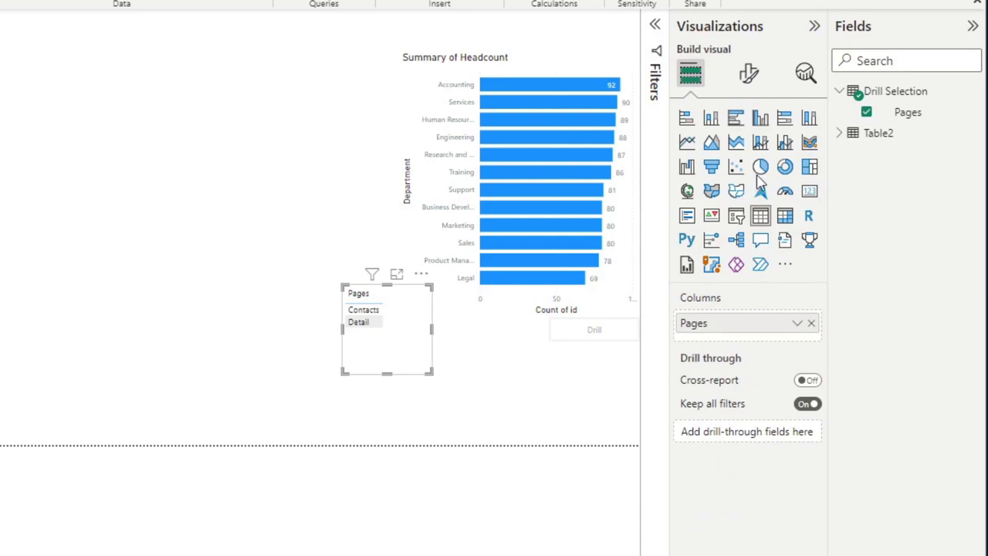
pyautogui.click(736, 216)
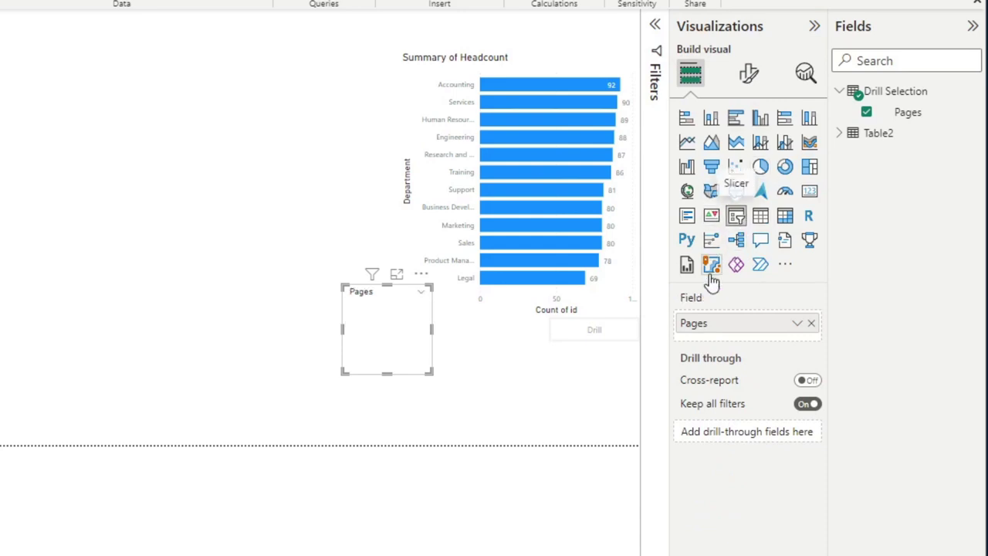
pyautogui.click(423, 296)
pyautogui.click(408, 333)
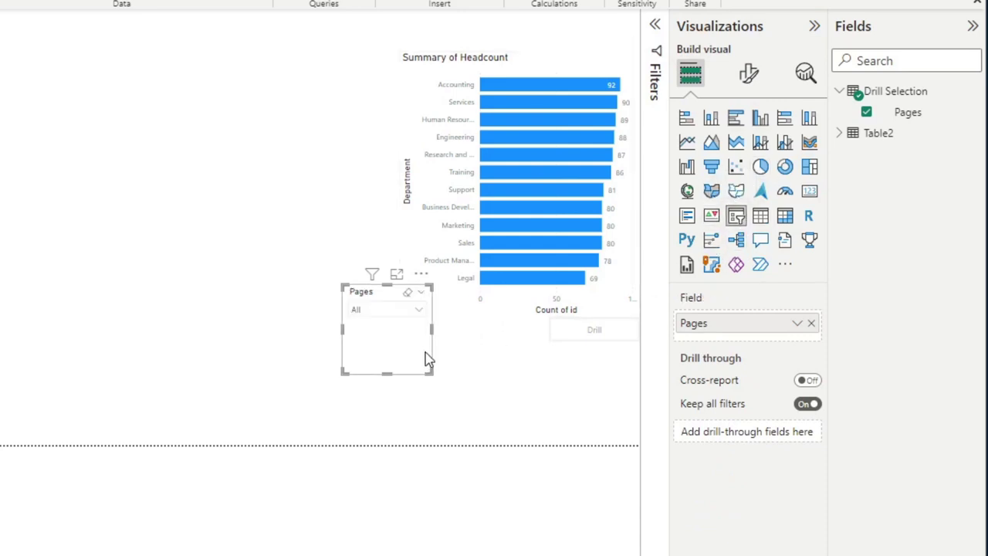
pyautogui.click(424, 298)
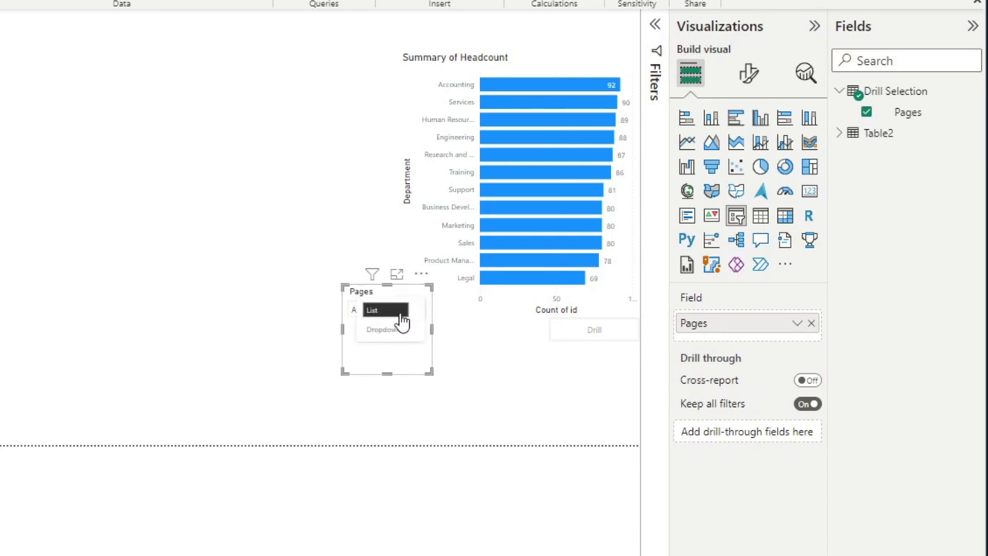
pyautogui.click(402, 316)
# - Set the slicer orientation to Horizontal and resize it into one row beside the Drill button
pyautogui.click(749, 74)
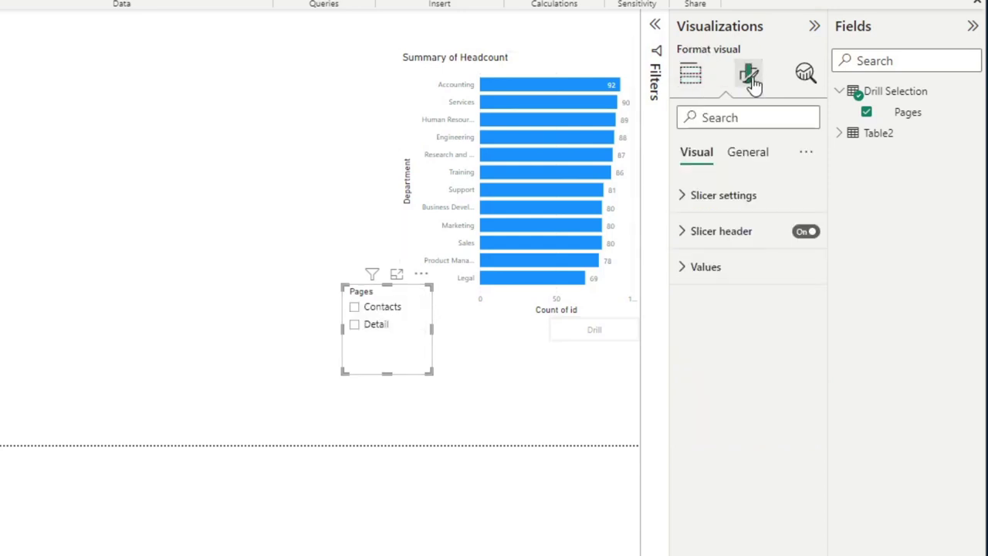
pyautogui.click(737, 199)
pyautogui.click(741, 277)
pyautogui.click(722, 318)
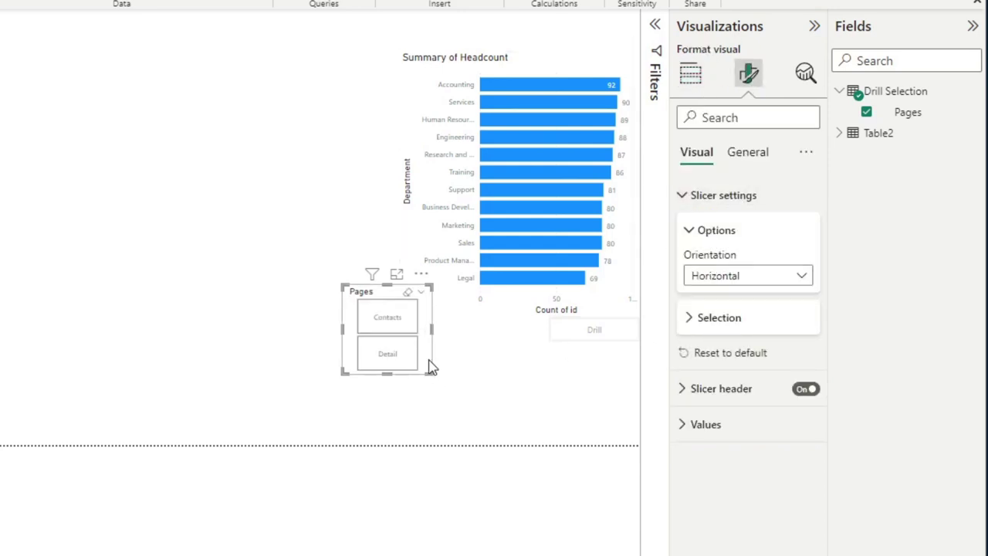
pyautogui.moveTo(431, 328); pyautogui.dragTo(498, 329)
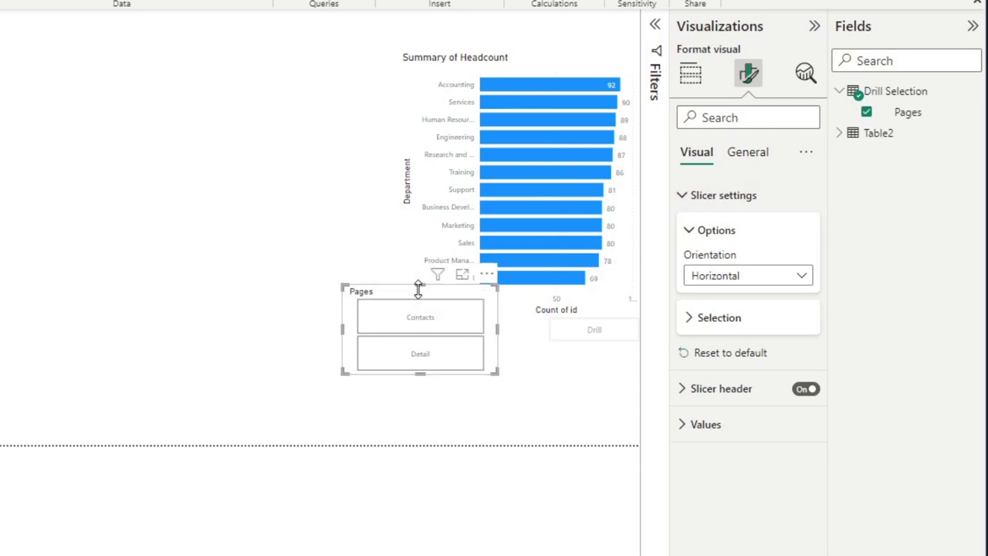
pyautogui.moveTo(417, 289); pyautogui.dragTo(416, 352)
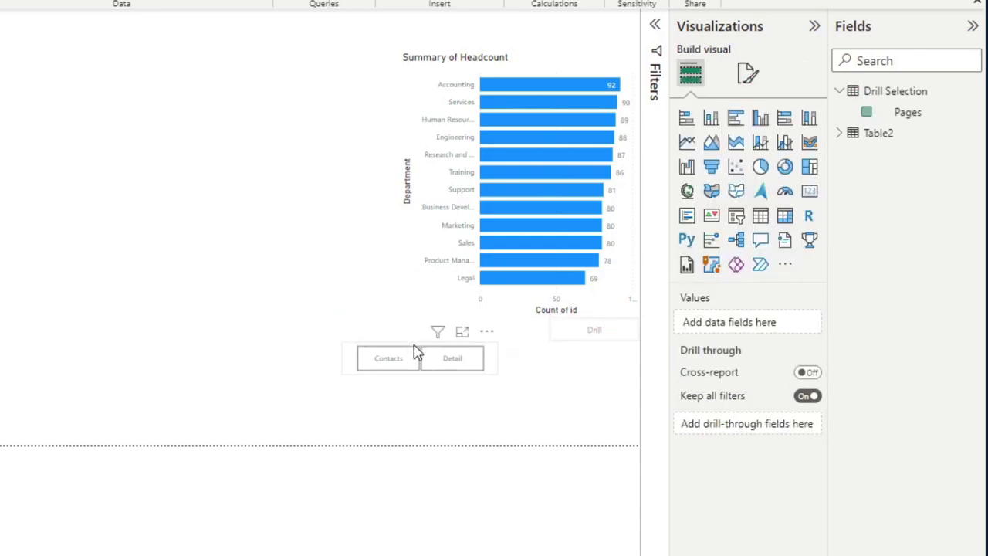
pyautogui.moveTo(494, 360); pyautogui.dragTo(525, 334)
# - Toggle the slicer between Detail and Contacts, leaving Contacts chosen
pyautogui.click(432, 331)
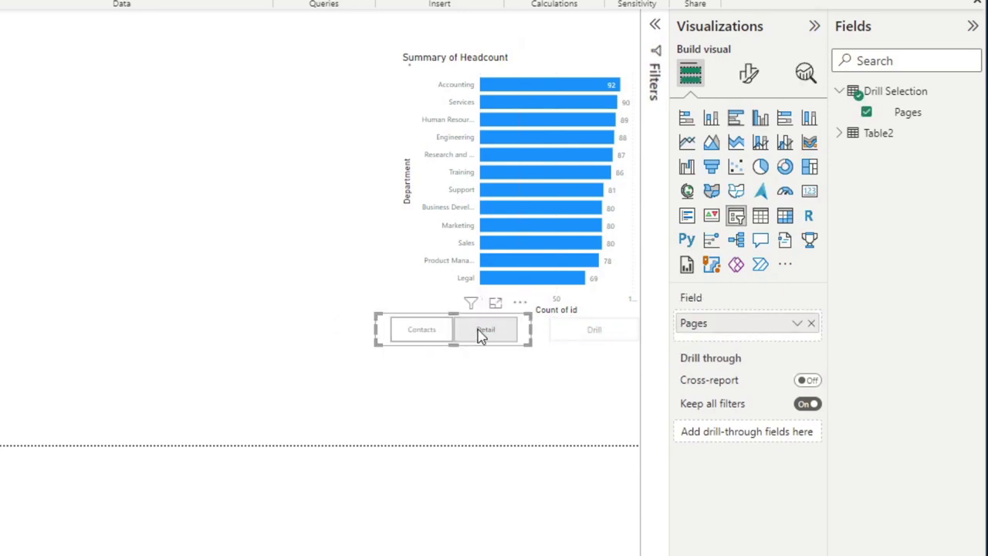
pyautogui.click(480, 333)
pyautogui.click(424, 335)
pyautogui.click(478, 335)
pyautogui.click(421, 333)
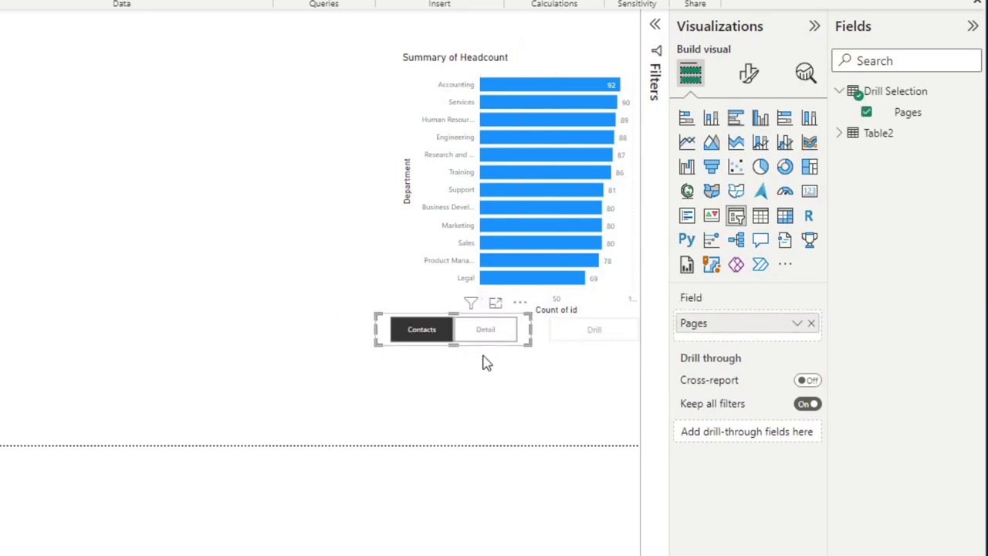
pyautogui.click(599, 343)
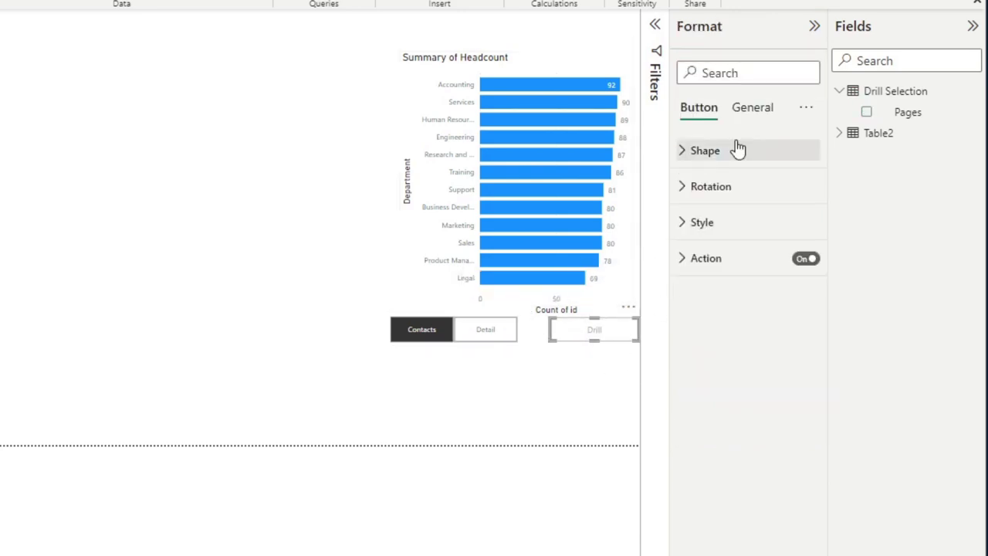
# - Create the measure Drill Selected = MAX of the Drill Selection Pages column
pyautogui.rightClick(875, 100)
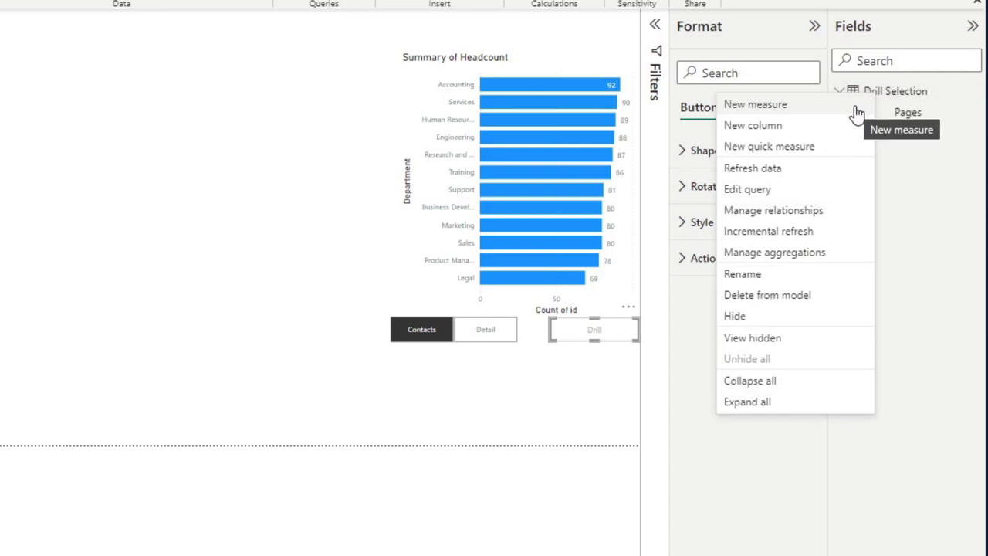
pyautogui.press('Escape')
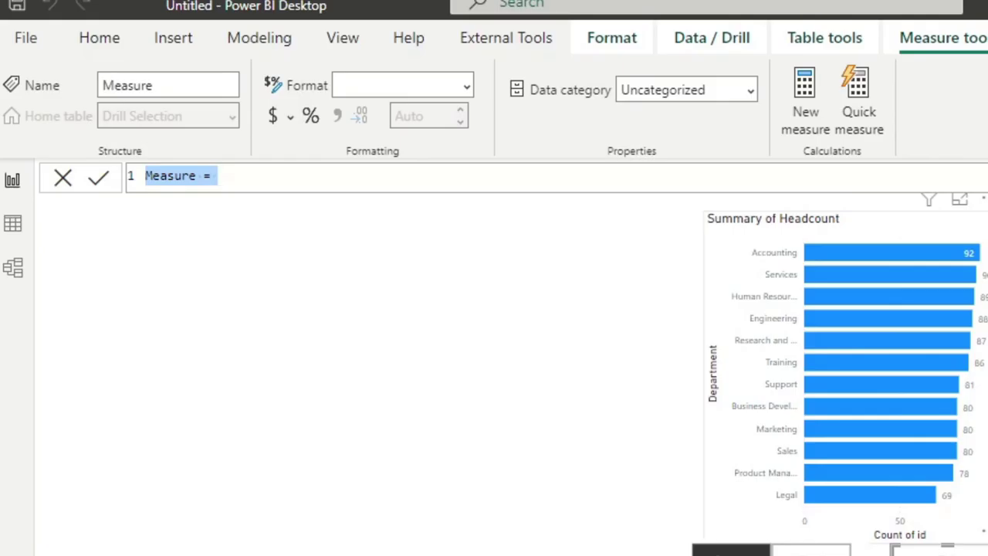
pyautogui.write('Drill')
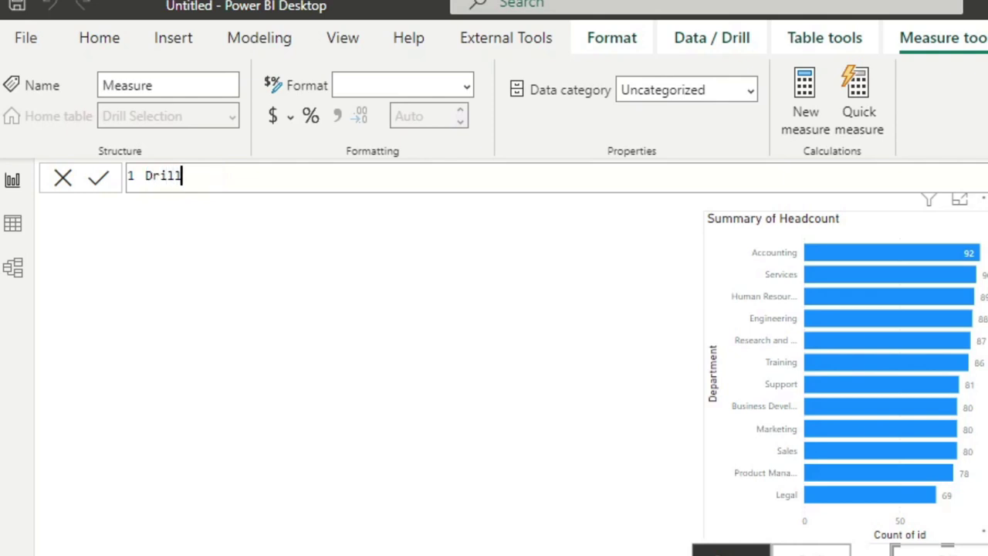
pyautogui.write(' Selected =')
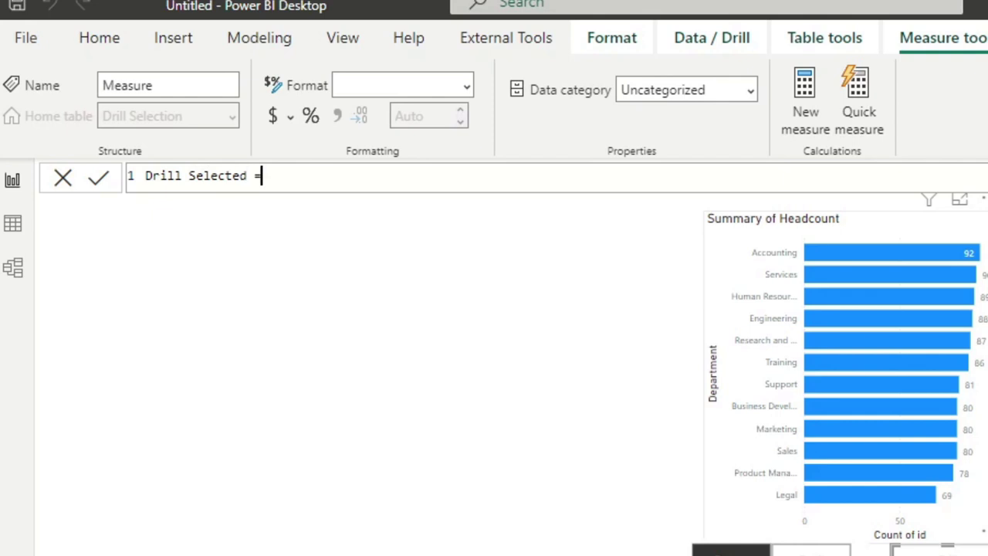
pyautogui.write(' MAX(')
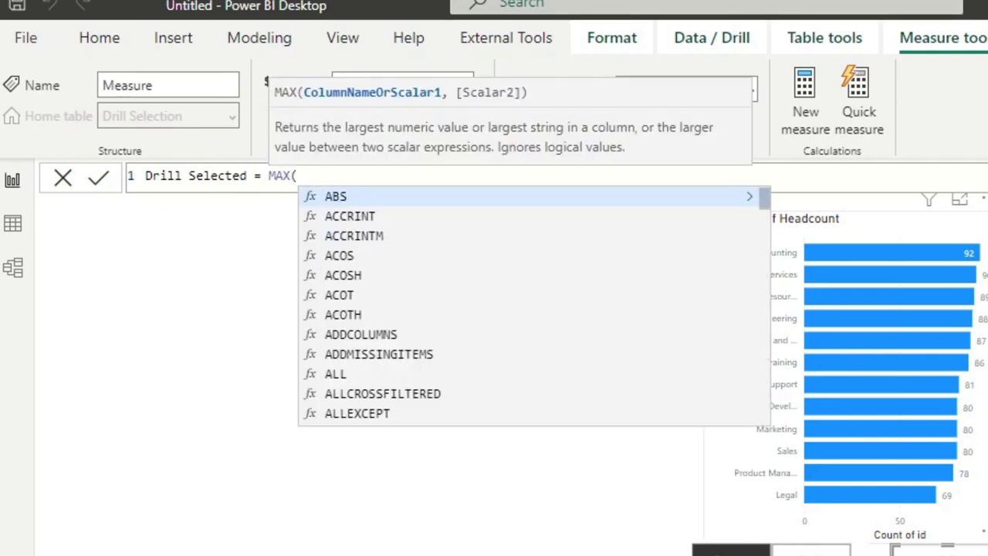
pyautogui.write('Conta')
pyautogui.press('BackSpace')
pyautogui.press('BackSpace')
pyautogui.press('BackSpace')
pyautogui.press('BackSpace')
pyautogui.press('BackSpace')
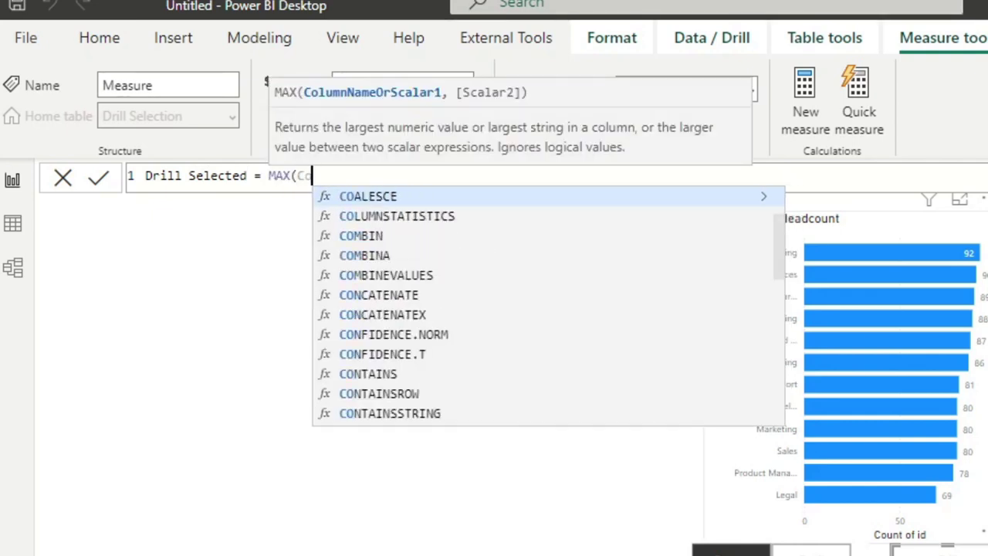
pyautogui.write('Pages')
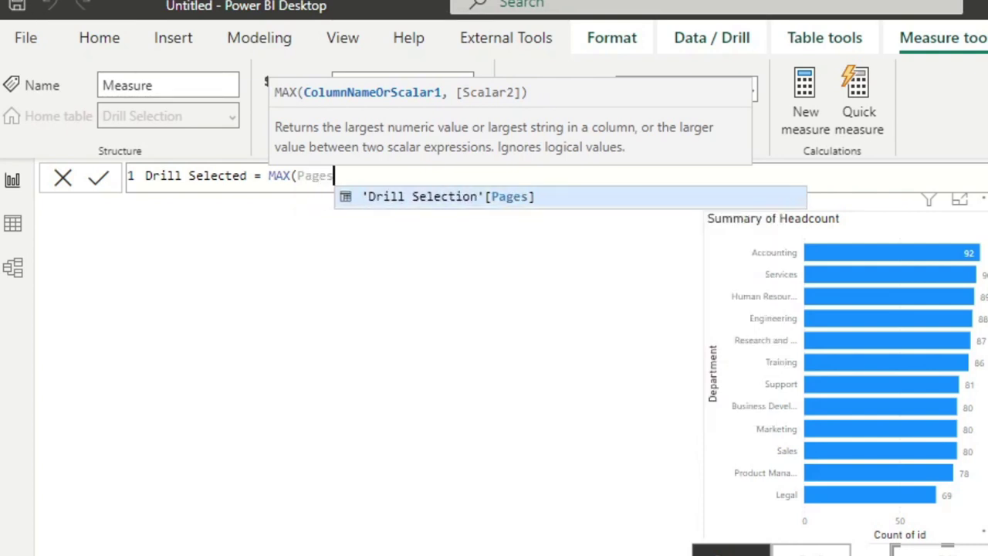
pyautogui.press('Tab')
pyautogui.write(')')
pyautogui.press('Return')
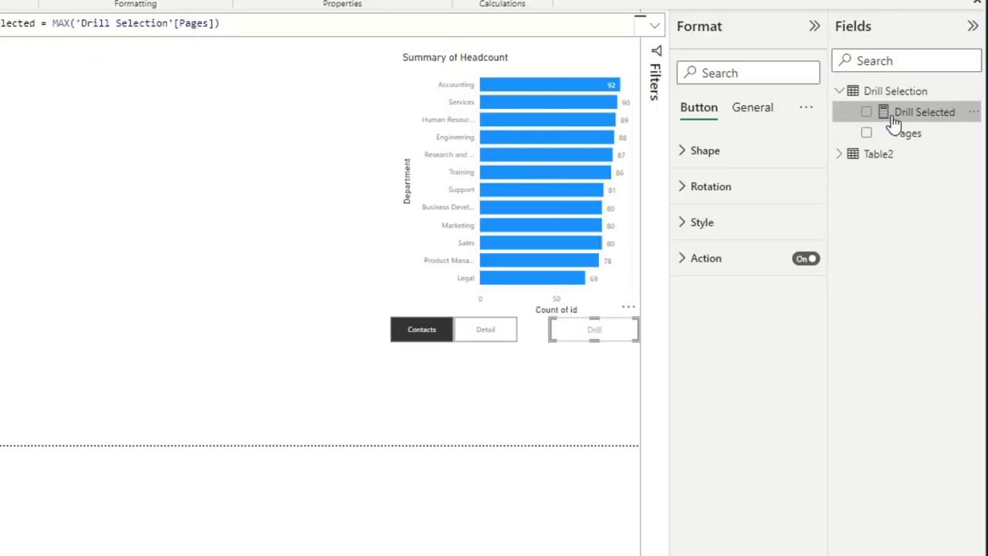
# - Show Drill Selected as a card and test it by switching the slicer between Detail and Contacts
pyautogui.moveTo(893, 125); pyautogui.dragTo(165, 209)
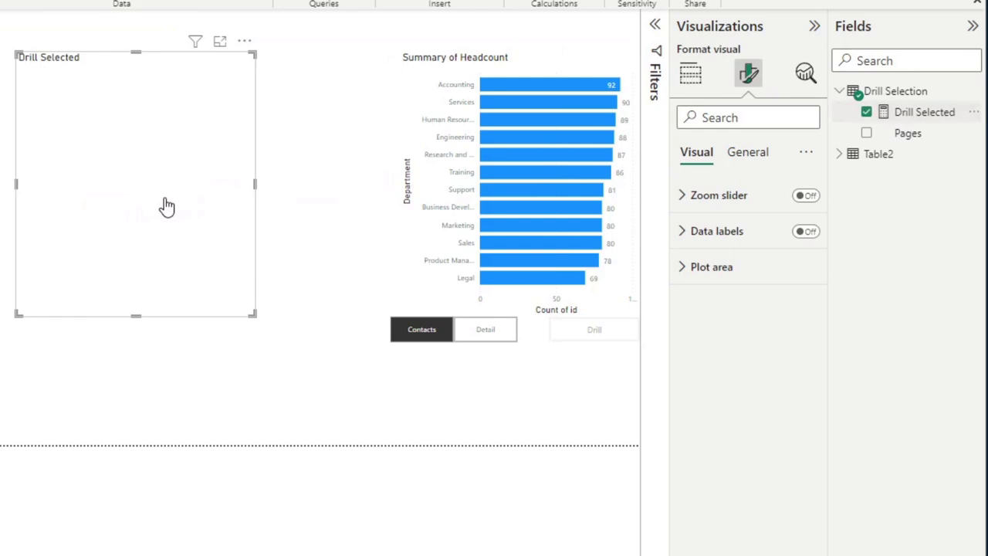
pyautogui.click(690, 72)
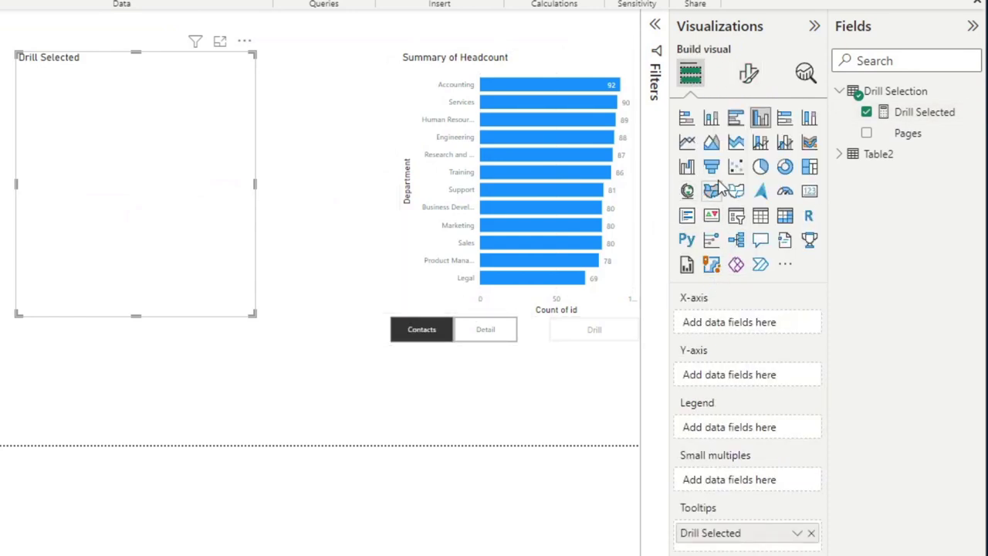
pyautogui.click(808, 192)
pyautogui.click(485, 345)
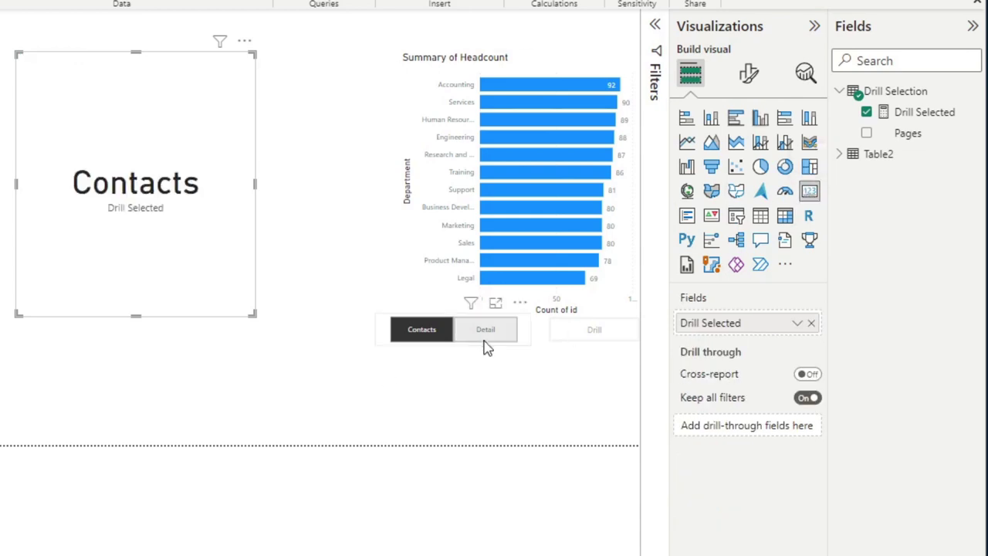
pyautogui.click(485, 345)
pyautogui.click(481, 333)
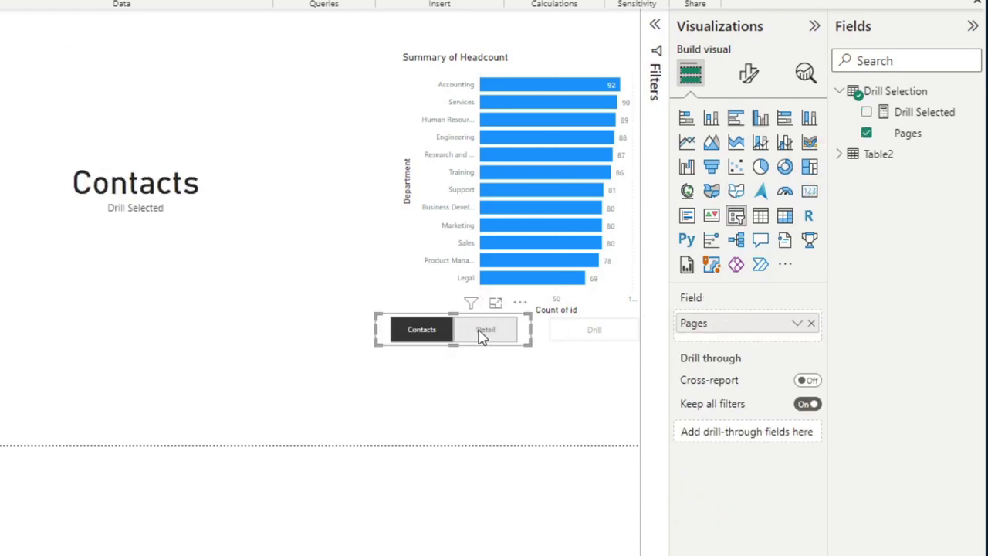
pyautogui.click(494, 336)
# - Select the Drill button and expand its Action settings to review the destinations
pyautogui.click(598, 333)
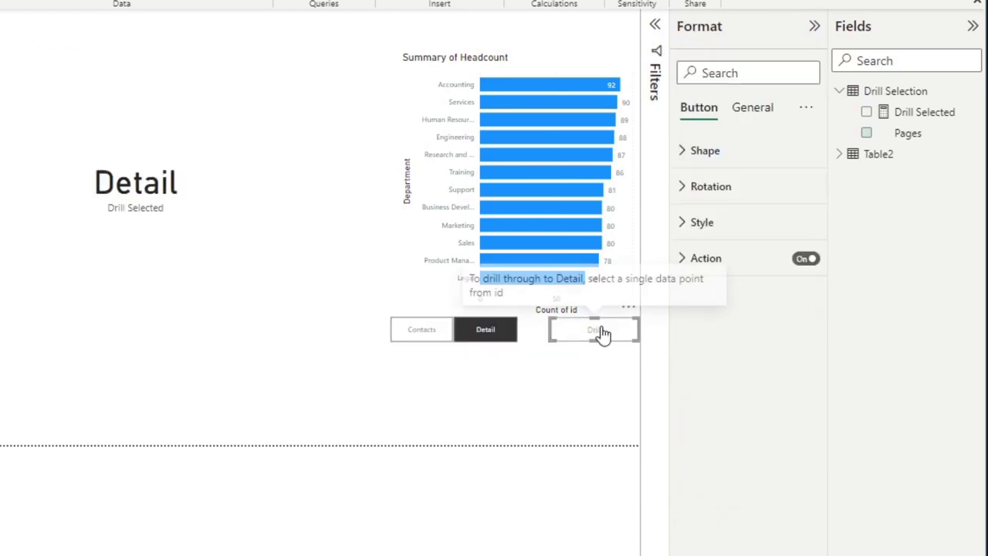
pyautogui.click(751, 112)
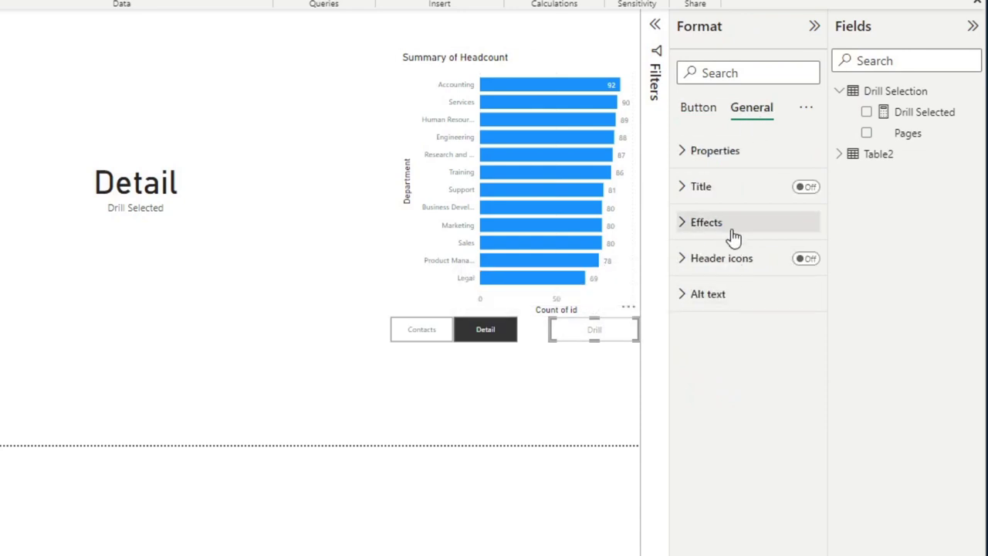
pyautogui.click(733, 234)
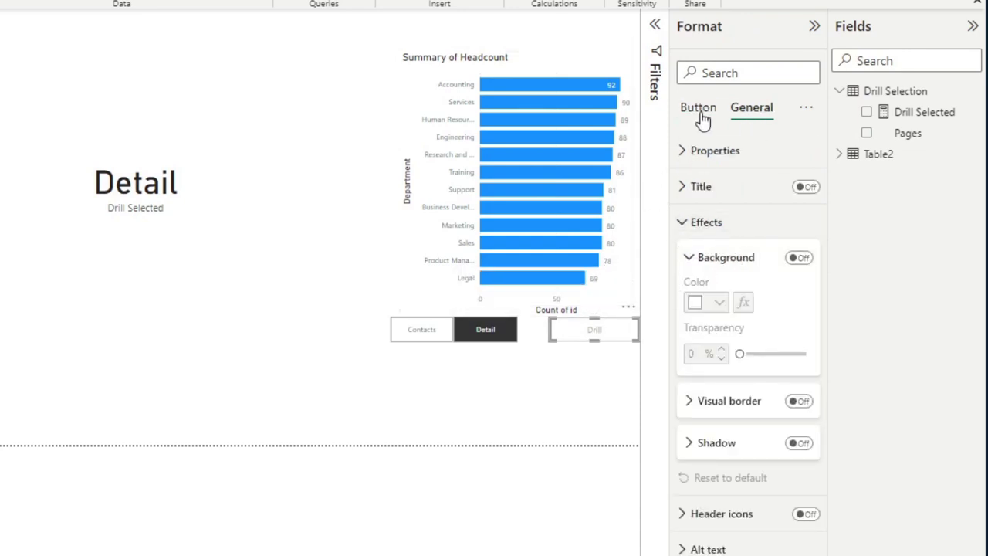
pyautogui.click(699, 110)
pyautogui.click(711, 266)
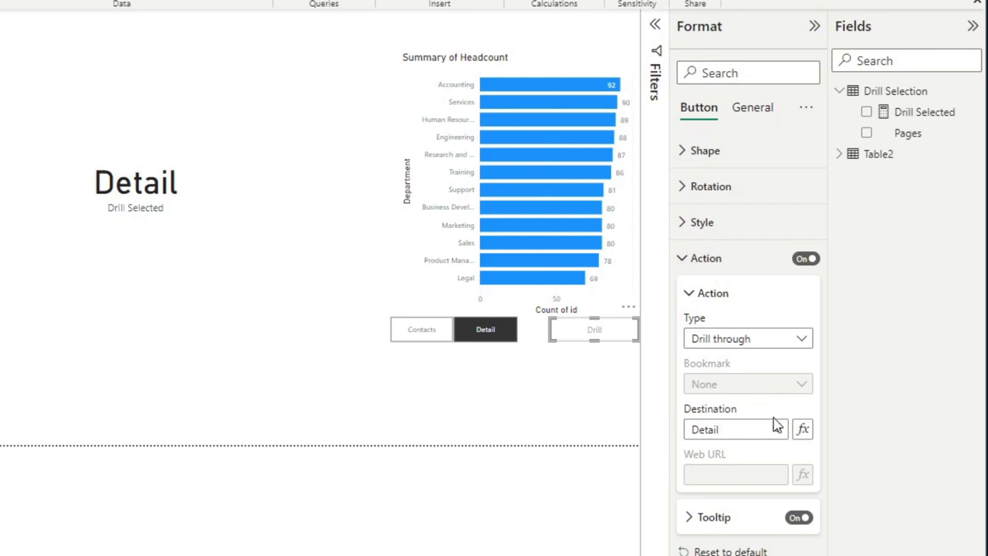
pyautogui.click(739, 437)
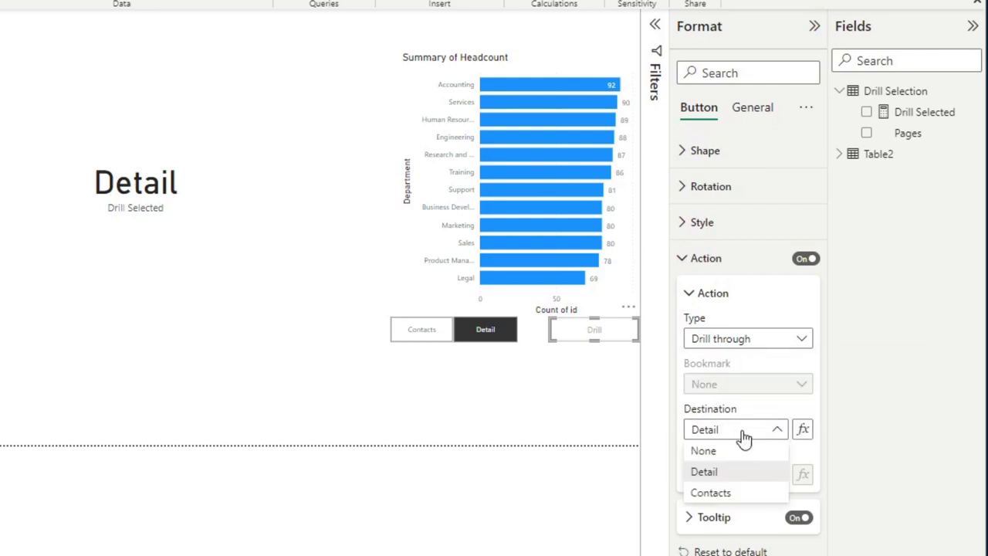
pyautogui.click(743, 430)
# - Set the Destination conditionally to the Field value of Drill Selected
pyautogui.click(802, 429)
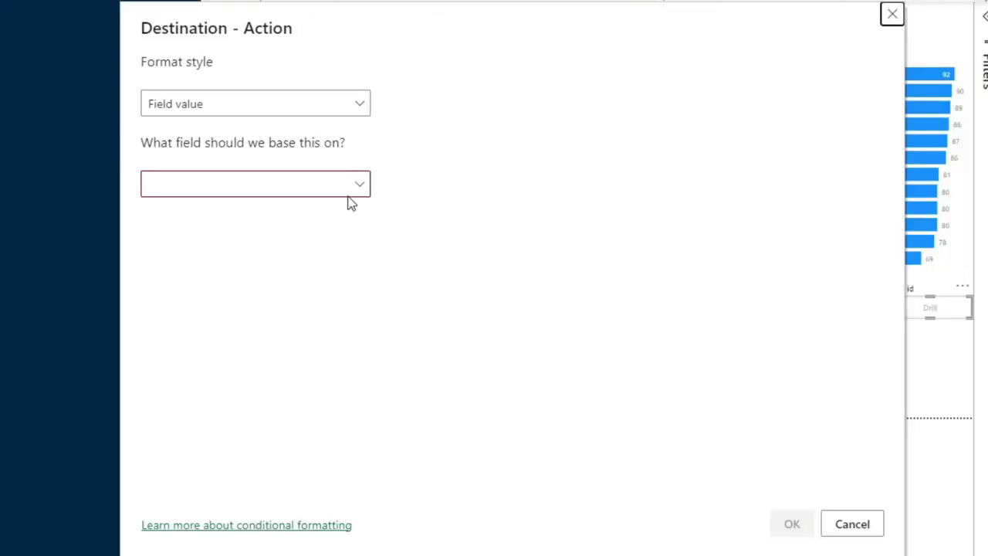
pyautogui.click(333, 108)
pyautogui.click(271, 131)
pyautogui.click(247, 183)
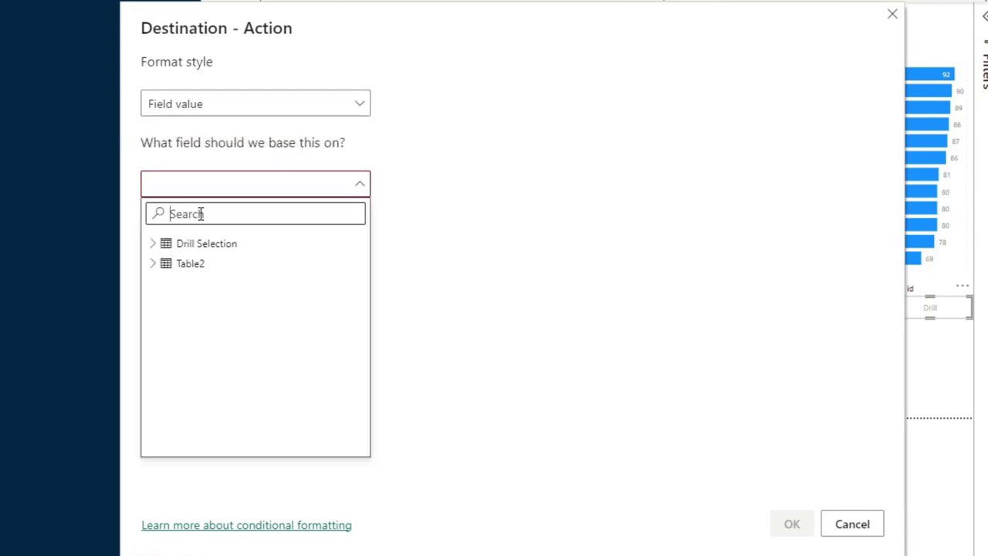
pyautogui.click(154, 245)
pyautogui.click(154, 248)
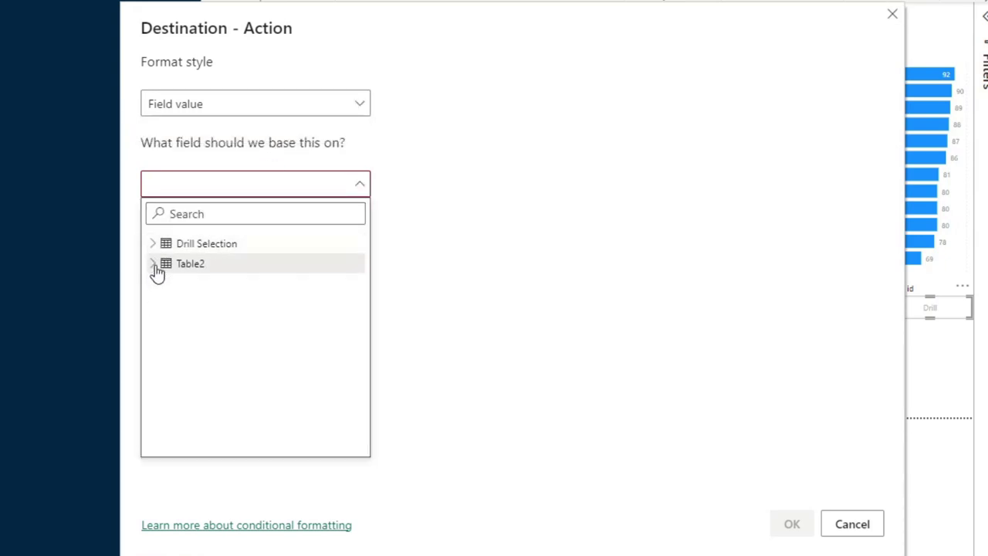
pyautogui.click(153, 264)
pyautogui.click(154, 243)
pyautogui.click(201, 265)
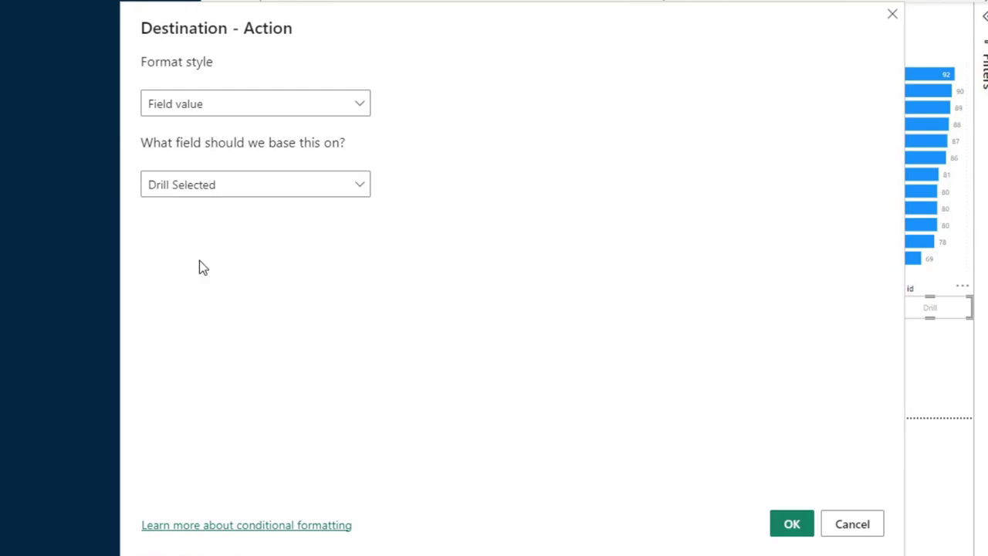
pyautogui.click(792, 524)
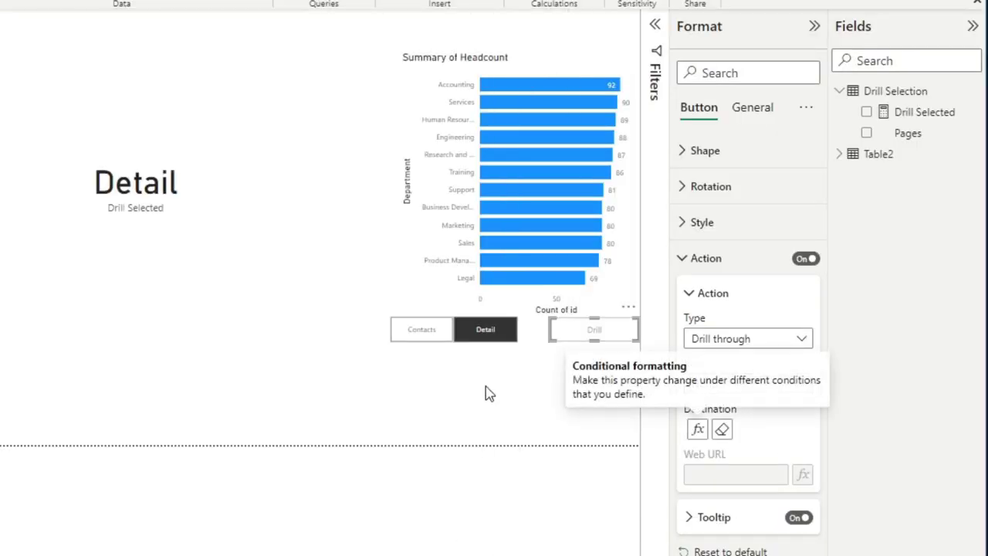
pyautogui.click(485, 394)
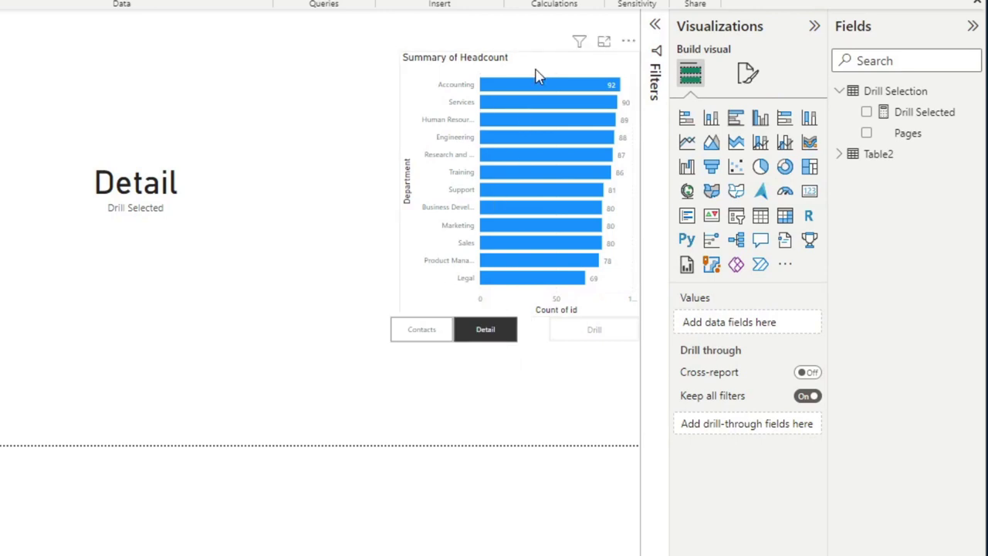
# - Drill through from the Accounting bar with the Drill button, then navigate back
pyautogui.click(520, 91)
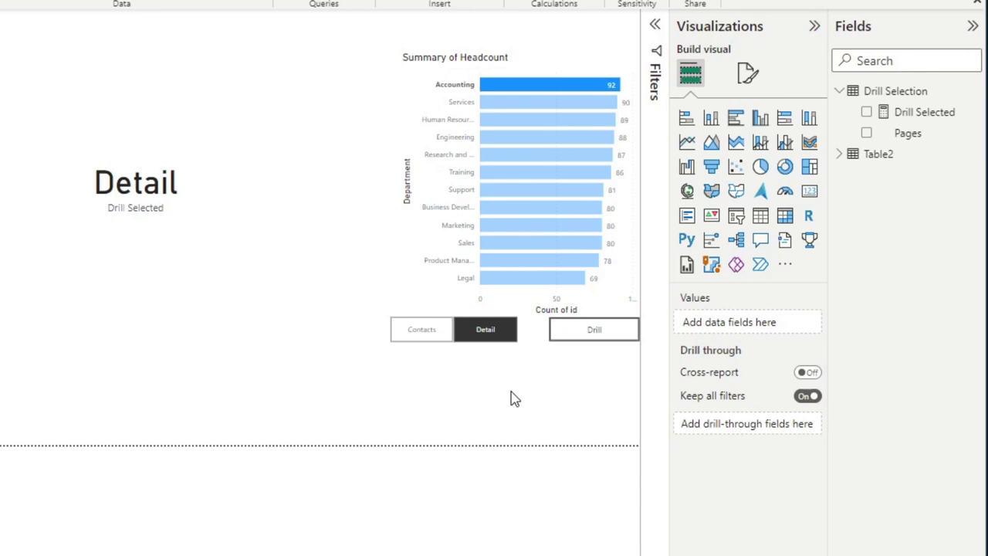
pyautogui.keyDown('ctrl'); pyautogui.click(601, 345); pyautogui.keyUp('ctrl')
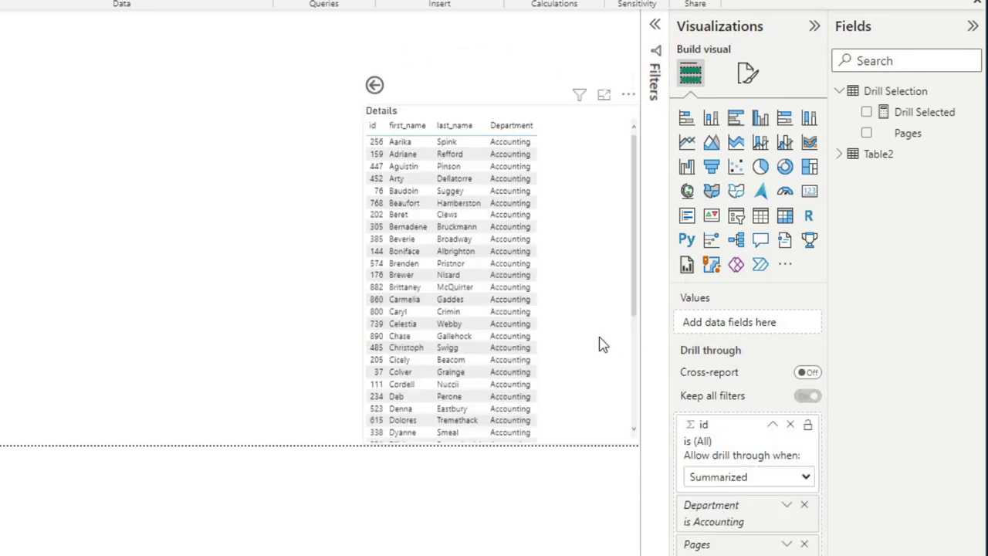
pyautogui.keyDown('ctrl'); pyautogui.click(375, 87); pyautogui.keyUp('ctrl')
# - Change the Contacts page table title from Details to Contacts, then return to Summary of Headcount
pyautogui.keyDown('ctrl'); pyautogui.click(484, 329); pyautogui.keyUp('ctrl')
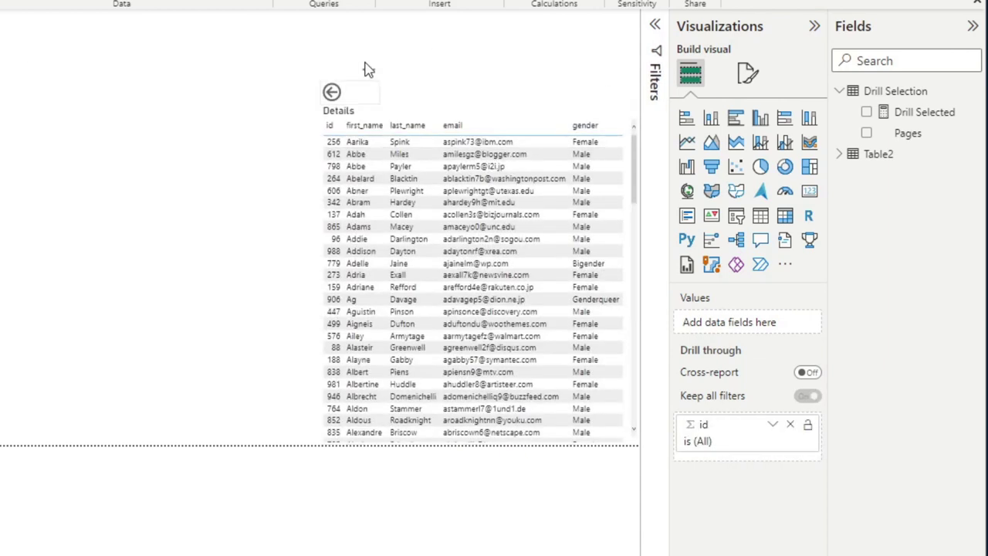
pyautogui.click(396, 108)
pyautogui.click(748, 74)
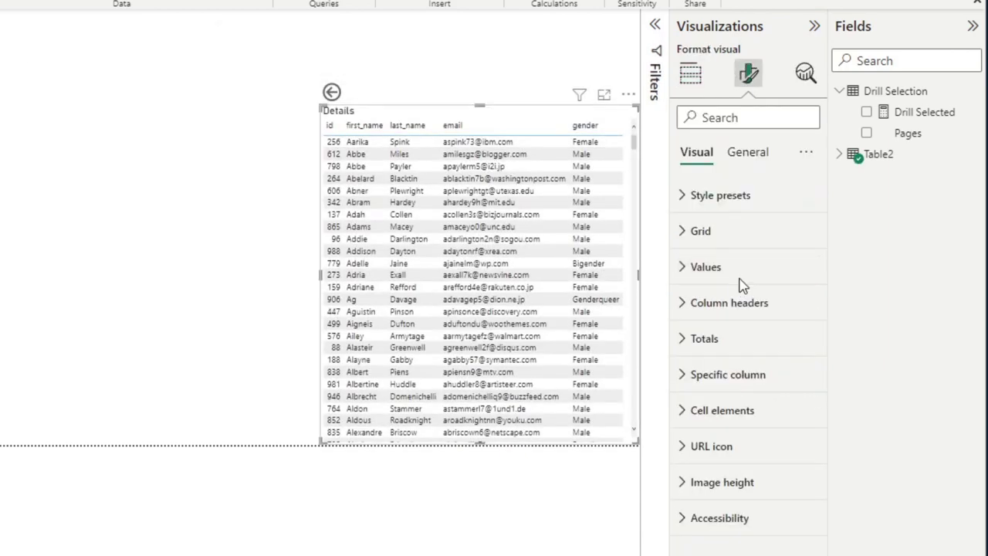
pyautogui.click(748, 154)
pyautogui.click(718, 230)
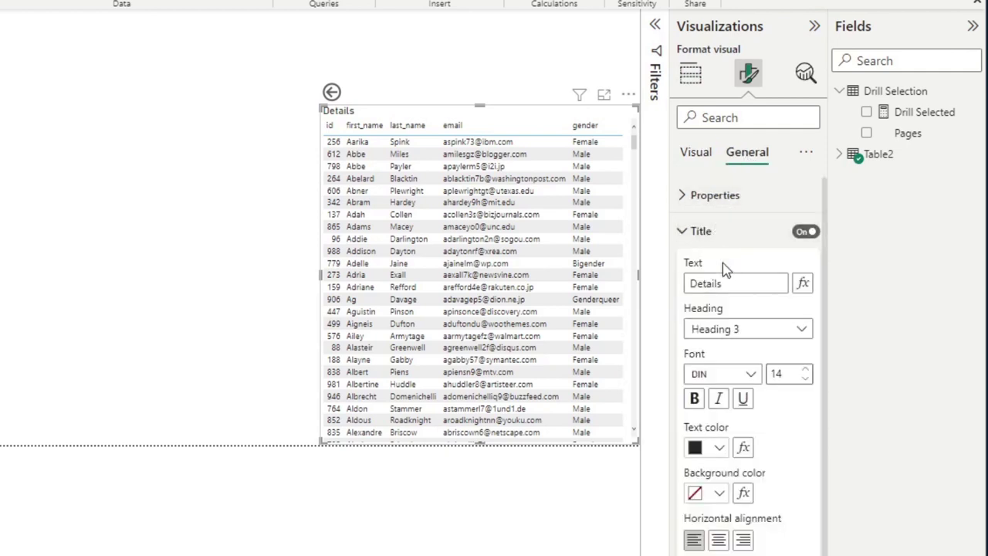
pyautogui.doubleClick(731, 278)
pyautogui.write('Contacra')
pyautogui.press('BackSpace')
pyautogui.click(165, 299)
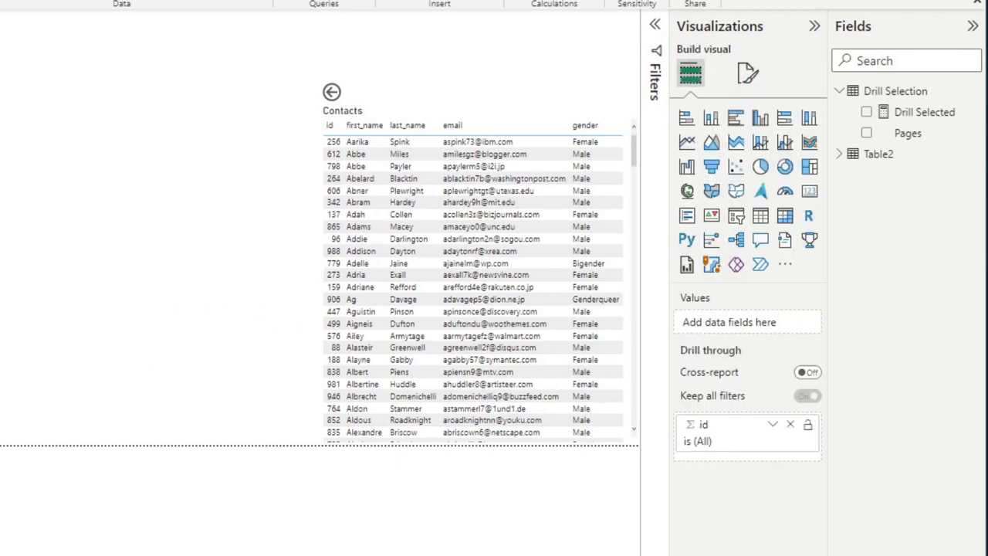
pyautogui.click(56, 539)
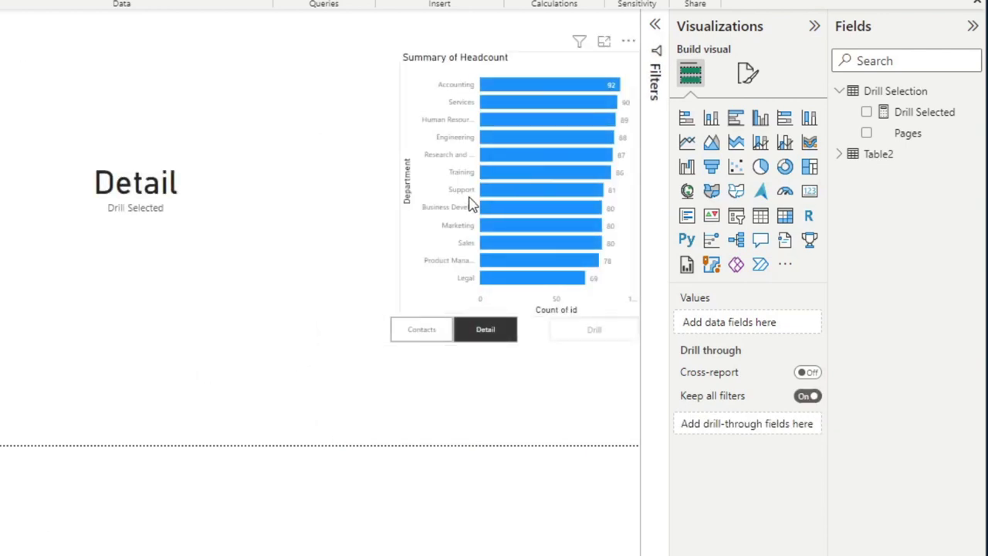
# - With Contacts chosen, drill through from the Sales bar to the Contacts page, then go back
pyautogui.click(431, 334)
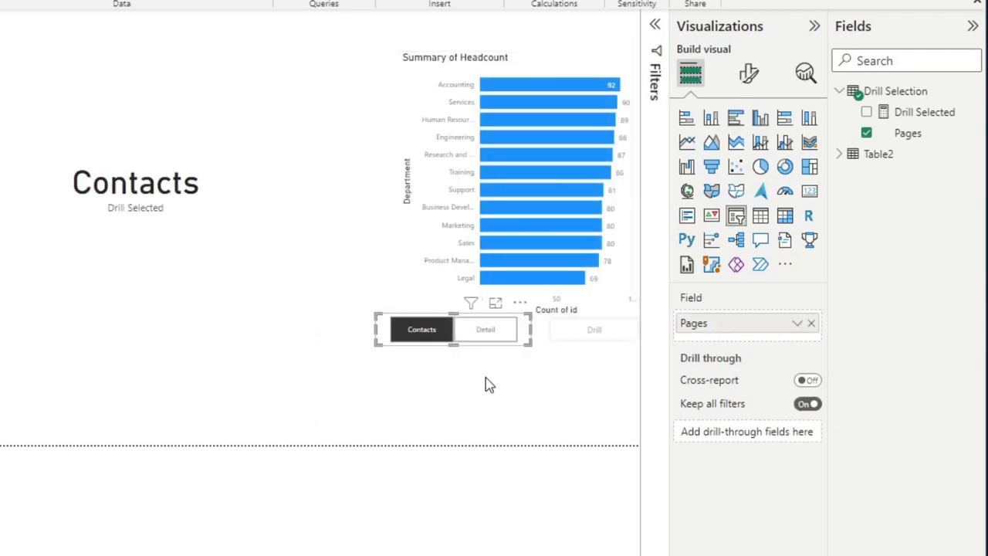
pyautogui.click(529, 248)
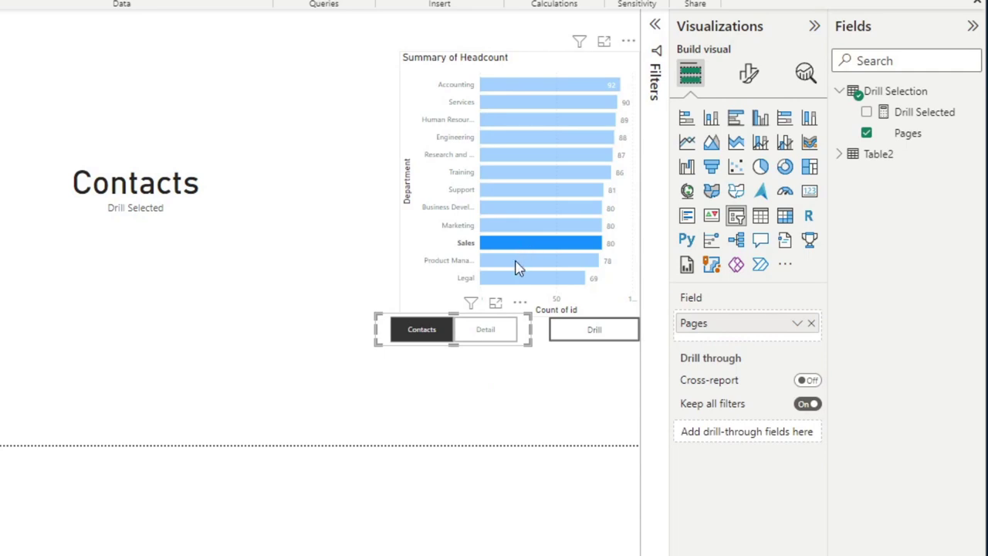
pyautogui.keyDown('ctrl'); pyautogui.click(593, 334); pyautogui.keyUp('ctrl')
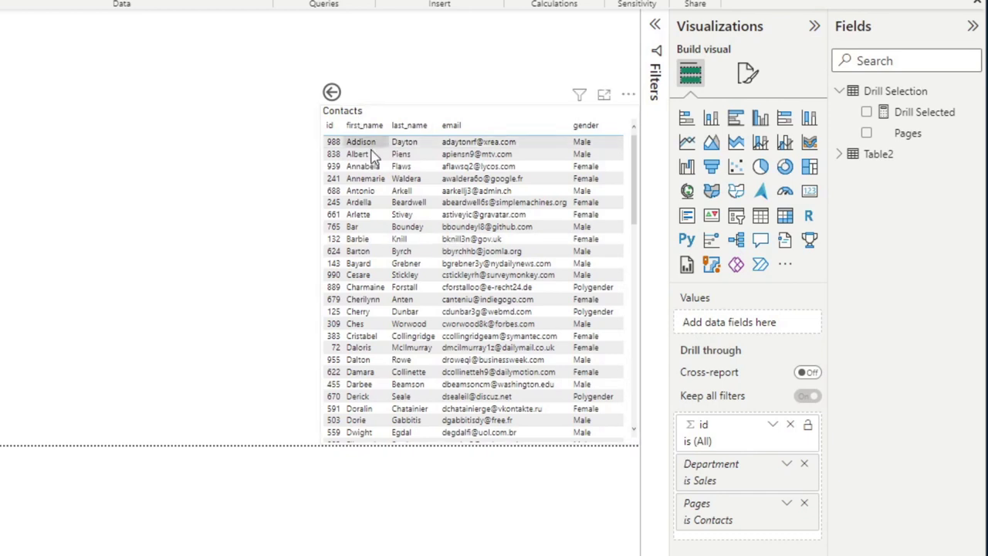
pyautogui.keyDown('ctrl'); pyautogui.click(331, 93); pyautogui.keyUp('ctrl')
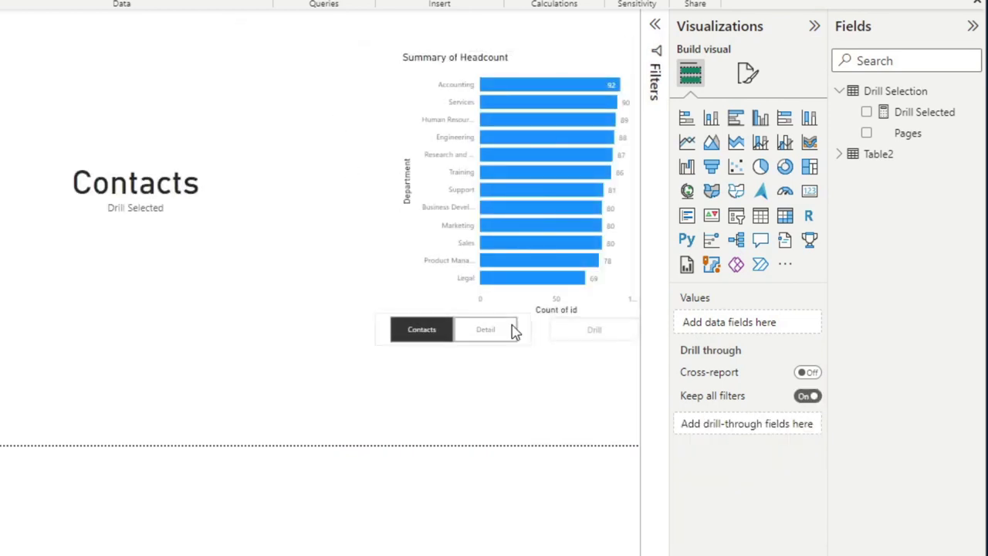
# - With Detail chosen, drill through from the Marketing bar to the Detail page
pyautogui.click(502, 332)
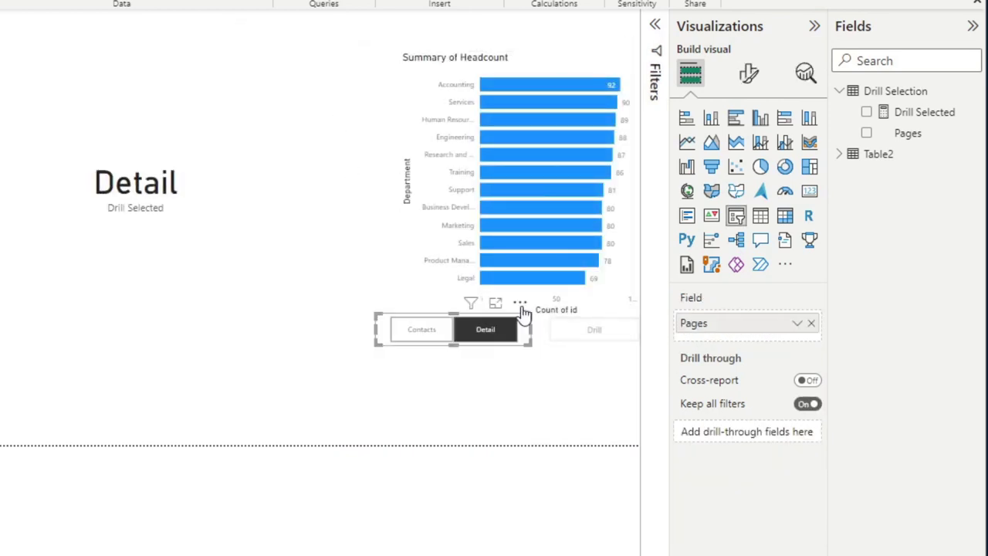
pyautogui.click(551, 225)
pyautogui.keyDown('ctrl'); pyautogui.click(577, 332); pyautogui.keyUp('ctrl')
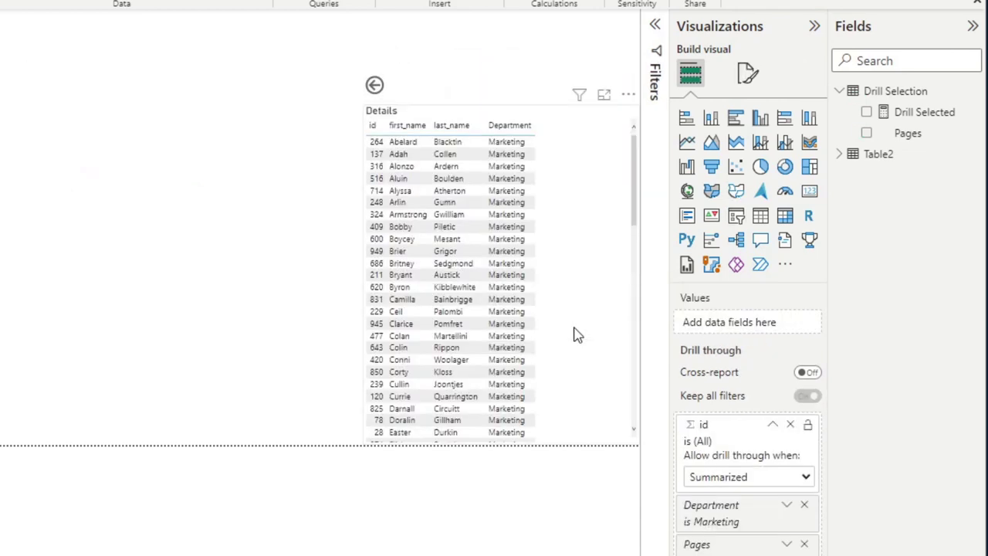